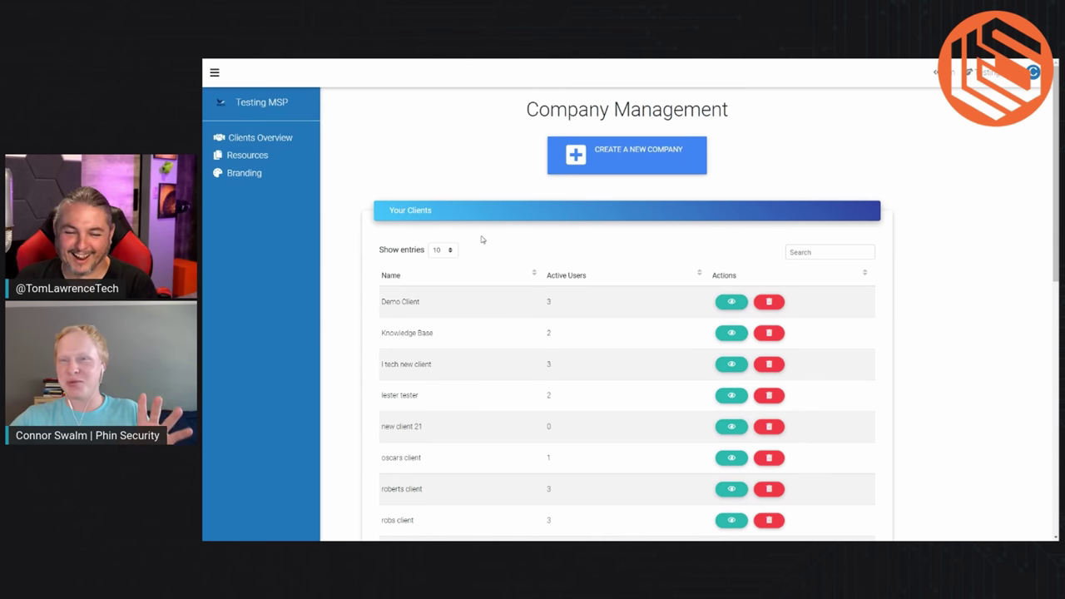
# Step: Go from Branding to the Clients Overview list and open the Company Creator
pyautogui.click(233, 176)
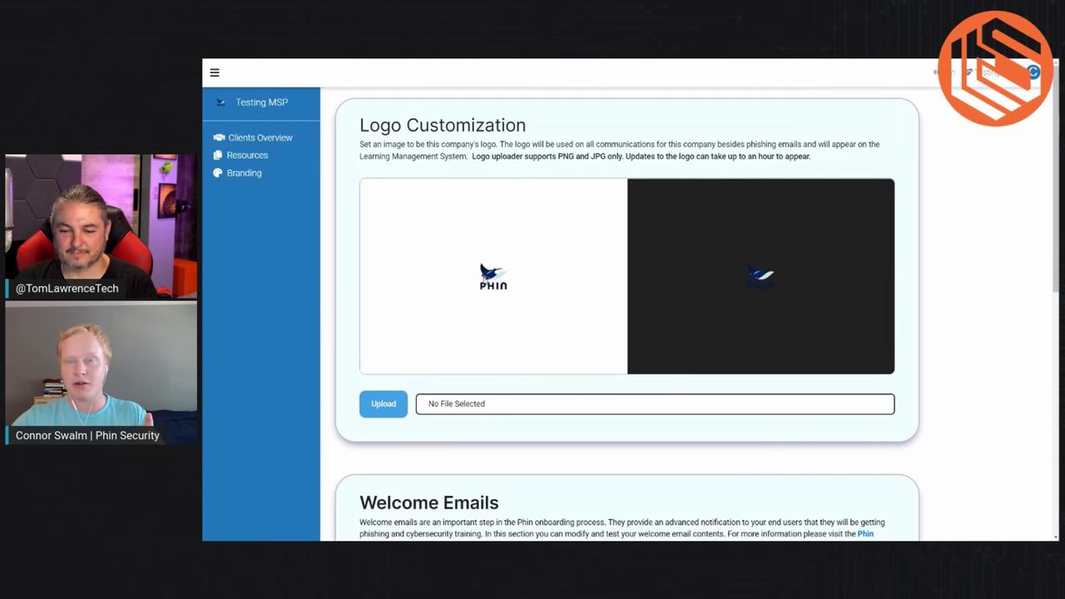
pyautogui.click(266, 137)
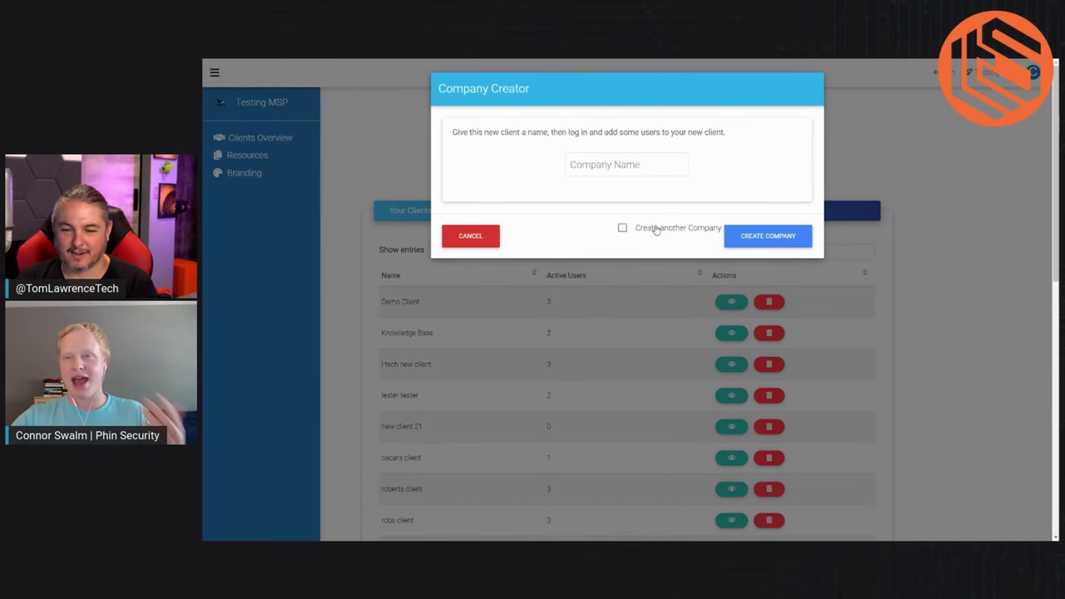
# Step: Create a client company named 'brand new client'
pyautogui.click(624, 166)
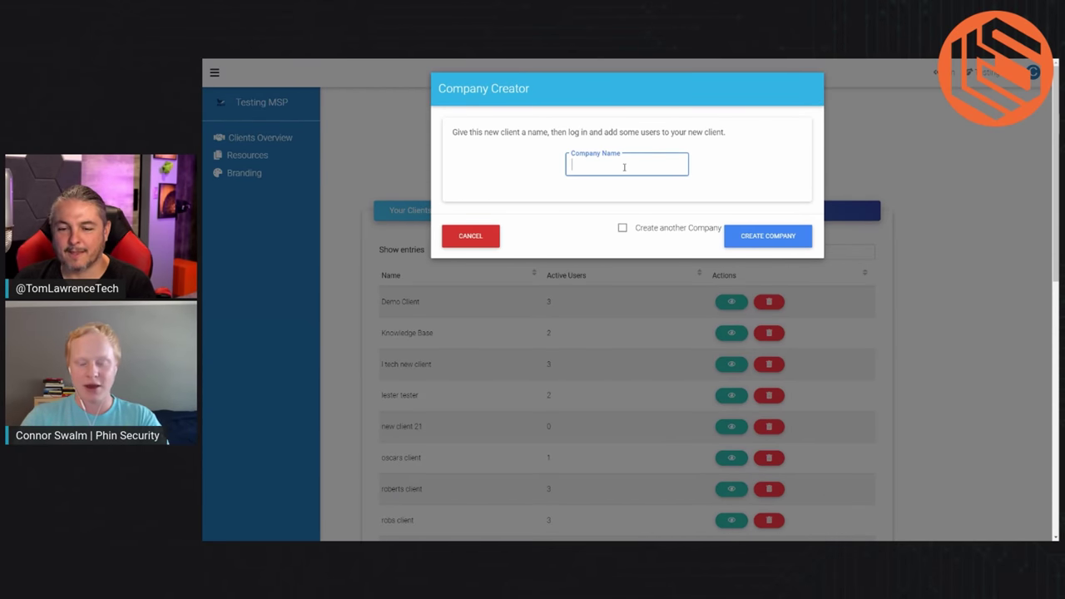
pyautogui.write('brand new client')
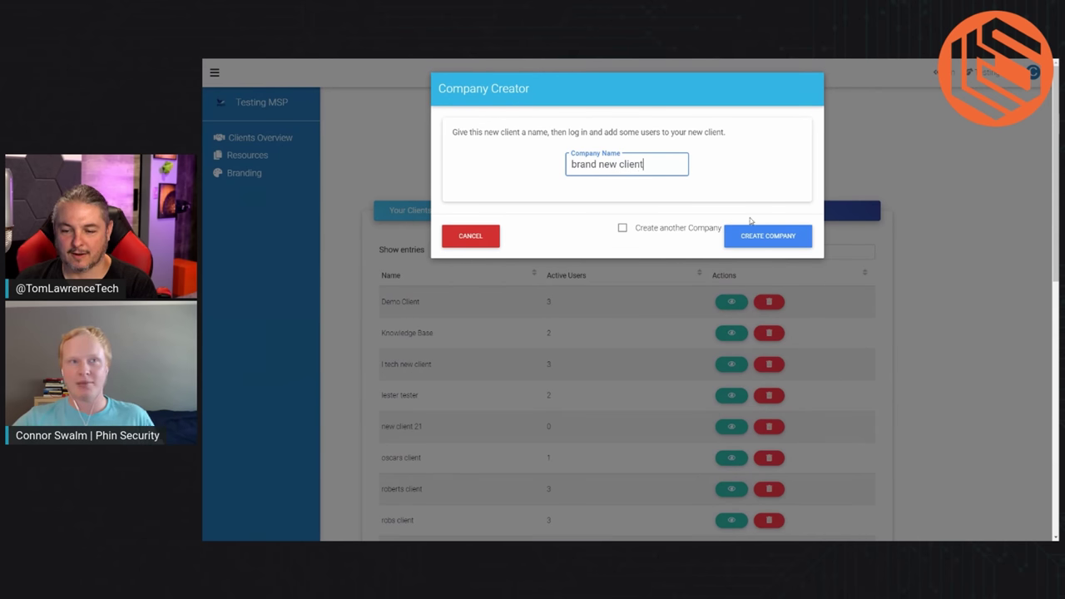
pyautogui.click(769, 237)
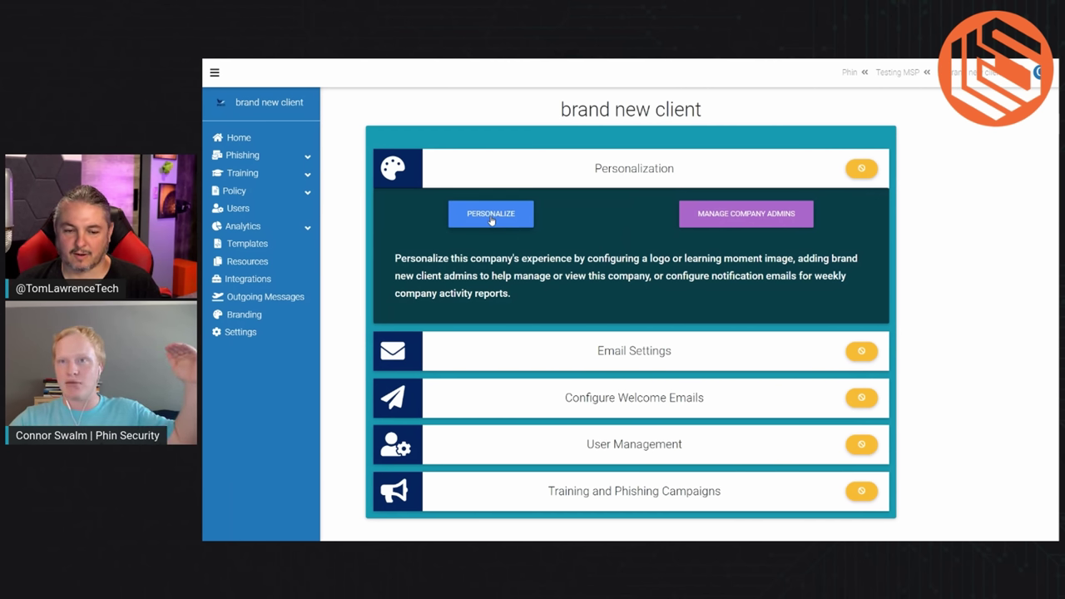
pyautogui.click(491, 215)
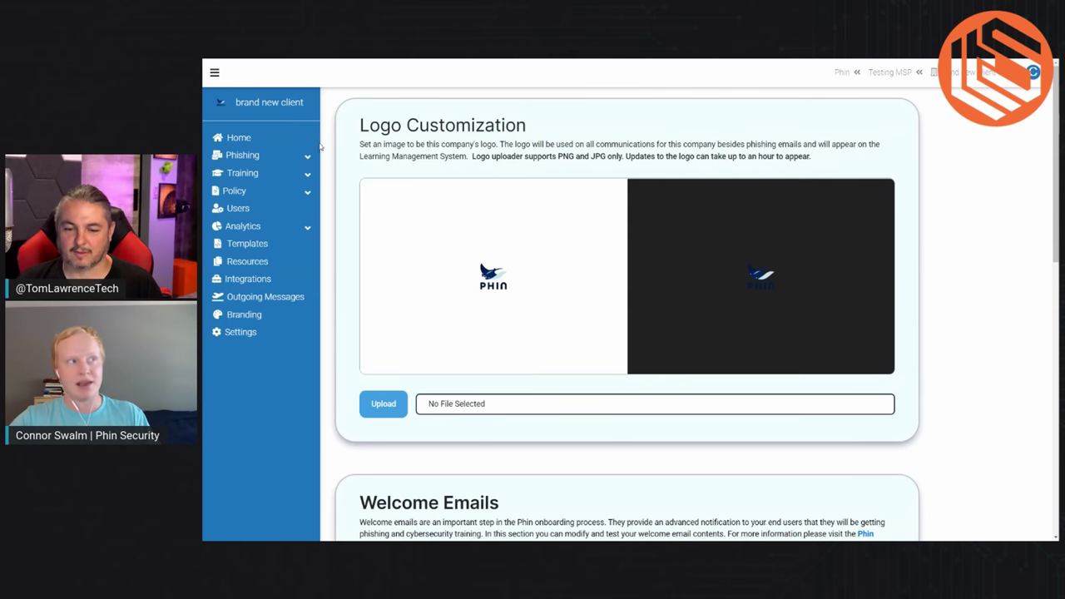
pyautogui.click(240, 138)
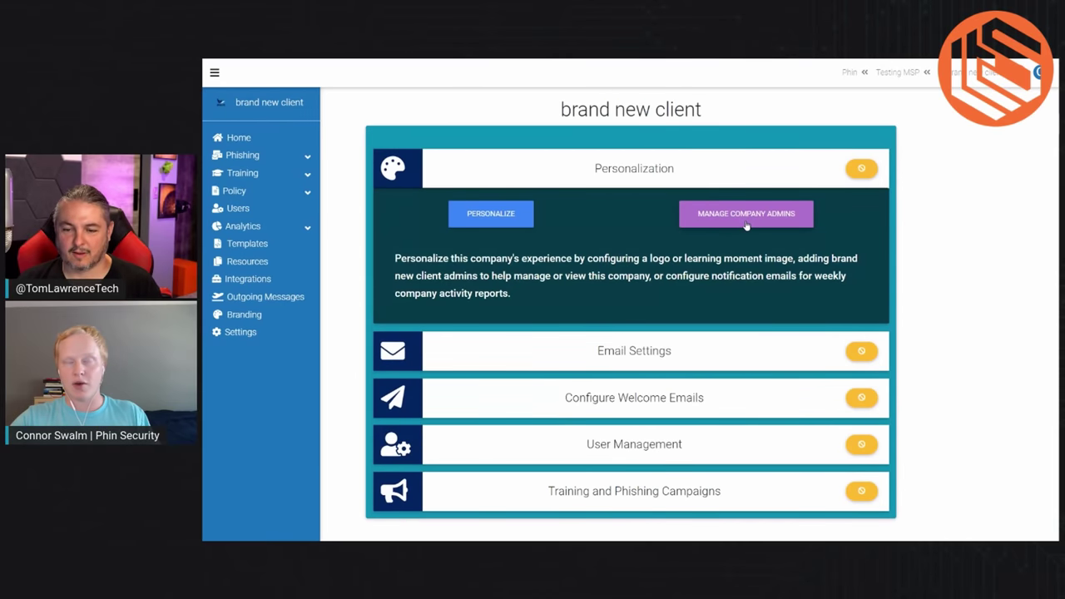
pyautogui.click(745, 218)
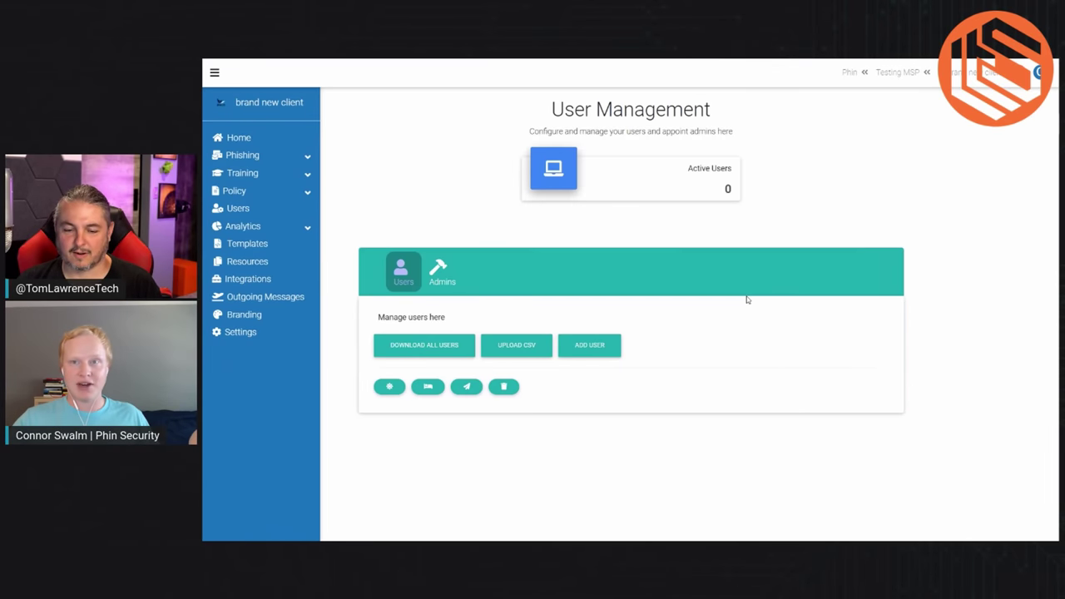
pyautogui.click(437, 272)
pyautogui.click(417, 350)
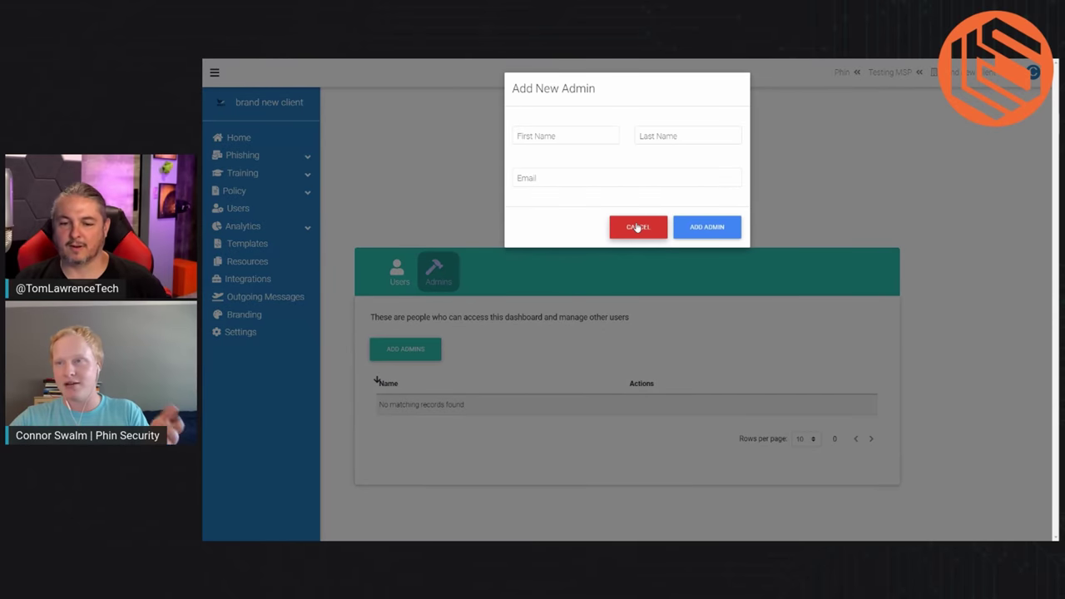
pyautogui.click(638, 226)
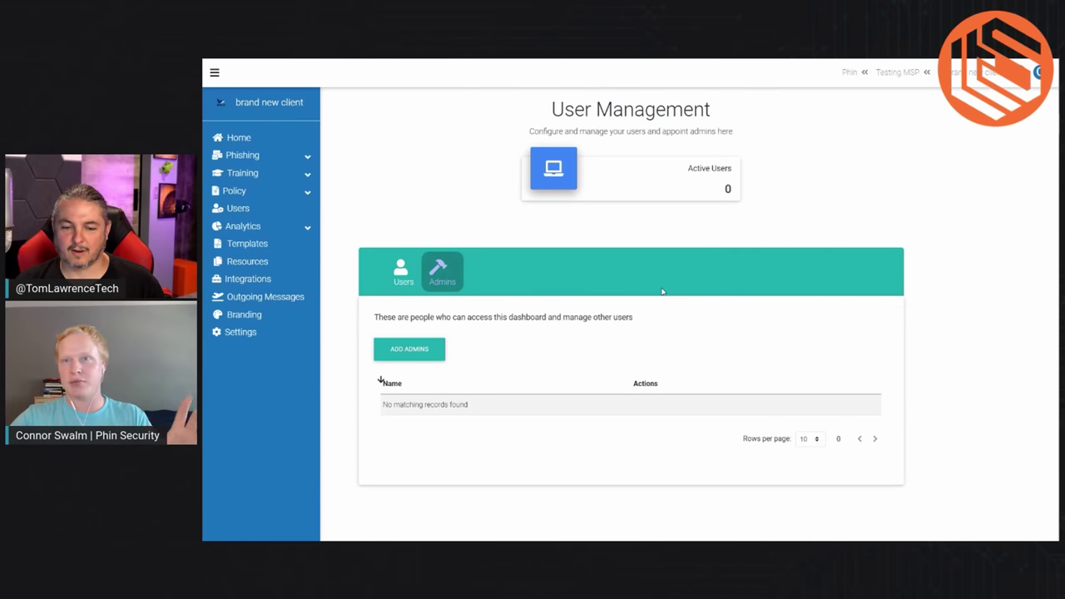
pyautogui.click(239, 138)
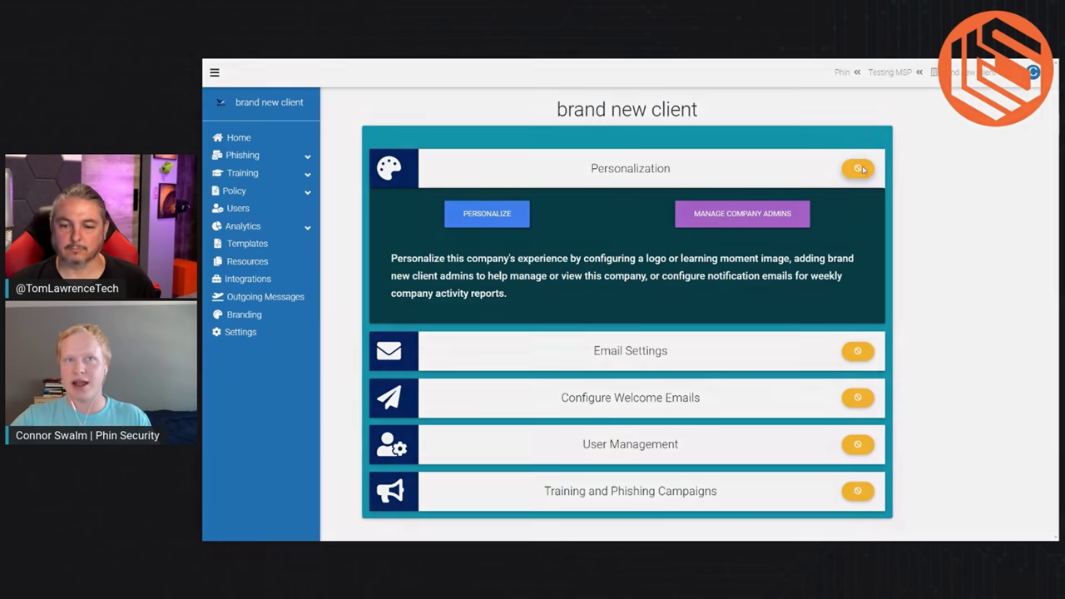
# Step: Override Personalization as complete, then begin connecting the Spam Filter Bypass integration
pyautogui.click(859, 169)
pyautogui.click(663, 181)
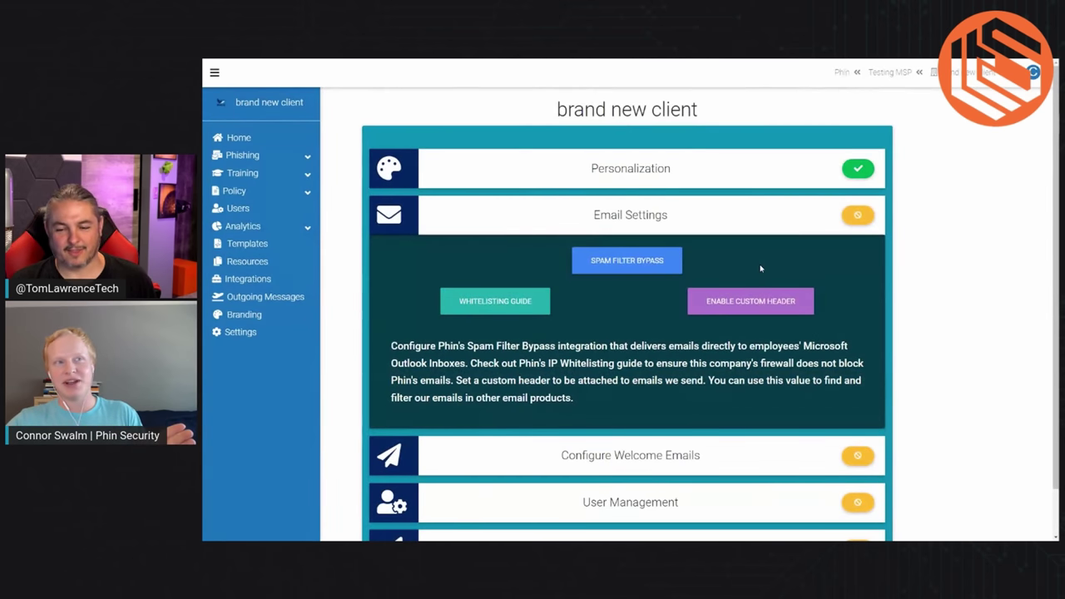
pyautogui.click(656, 268)
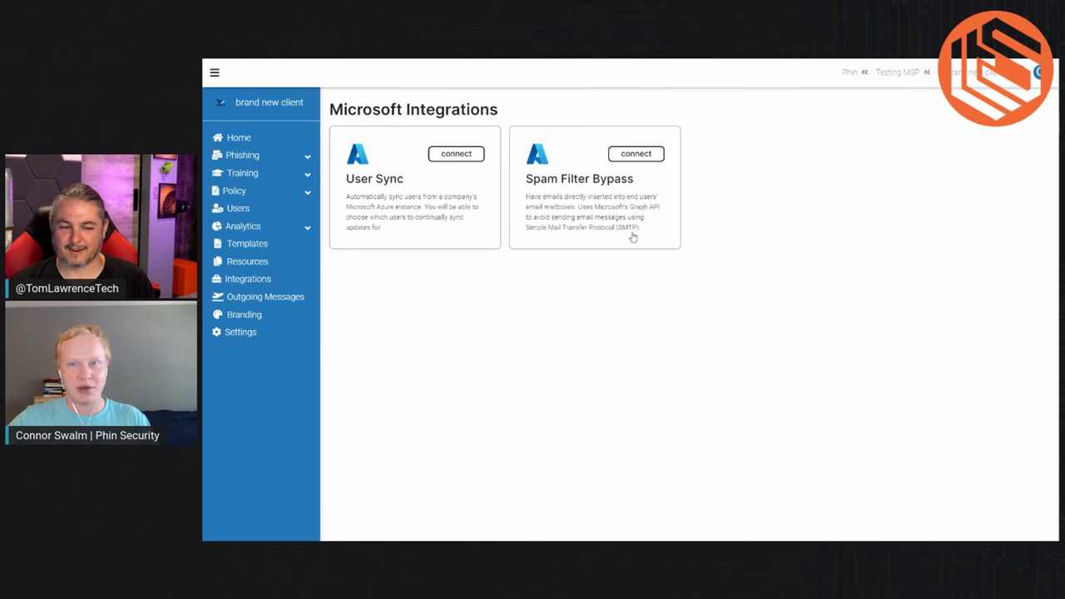
pyautogui.click(636, 155)
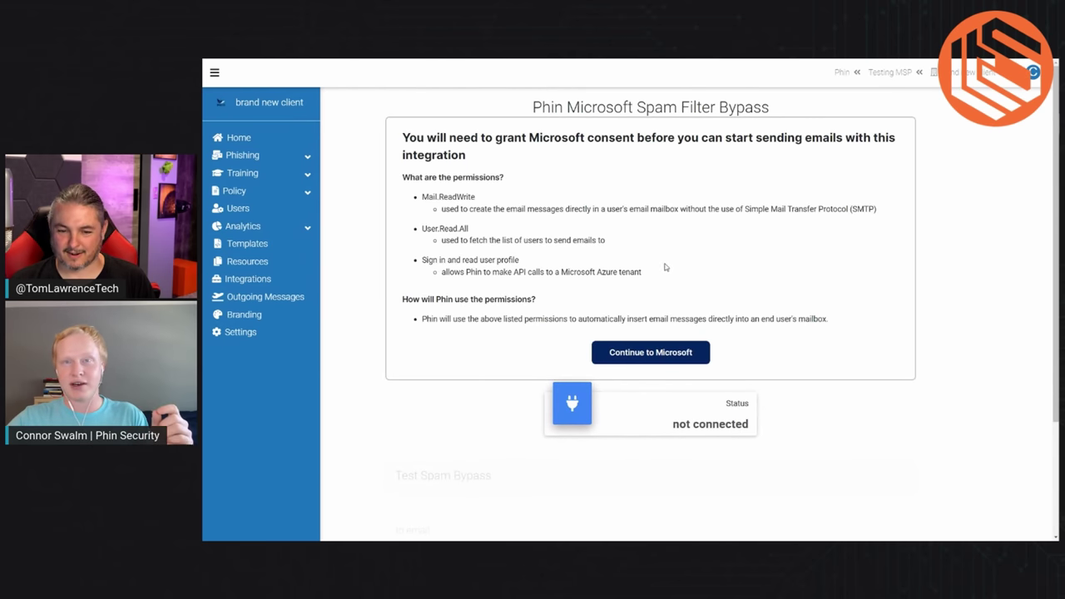
# Step: Accept the Phin Spam Bypass permissions in Microsoft using the signed-in account
pyautogui.click(659, 354)
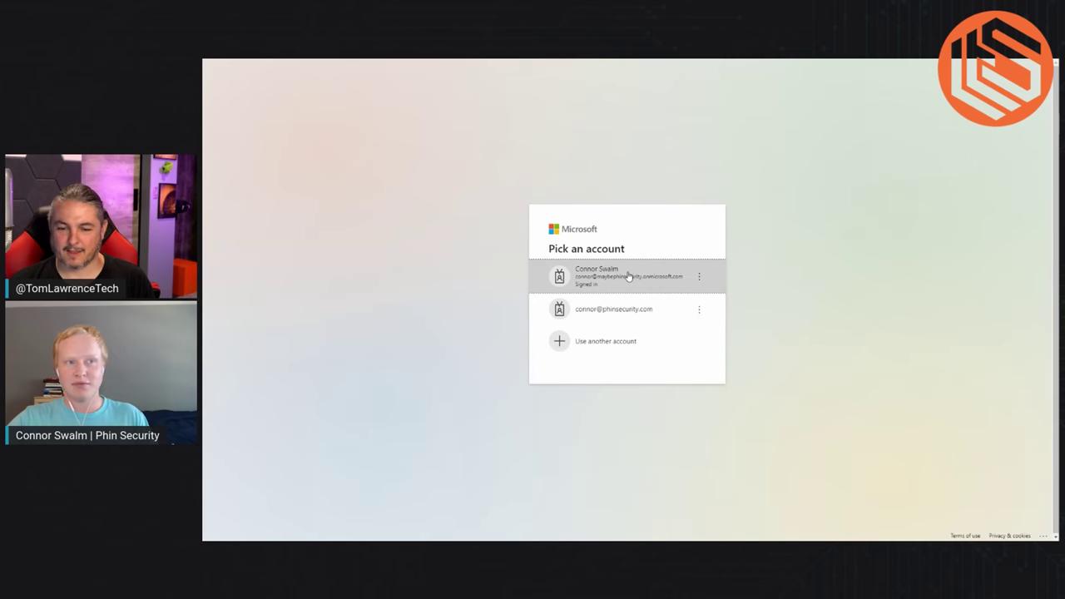
pyautogui.click(629, 275)
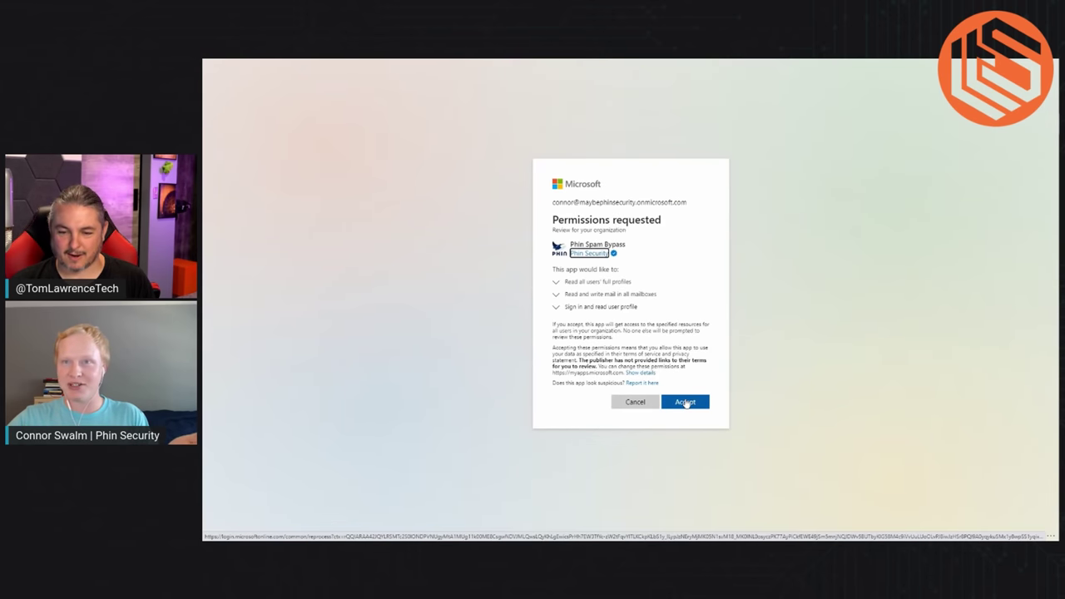
pyautogui.click(685, 402)
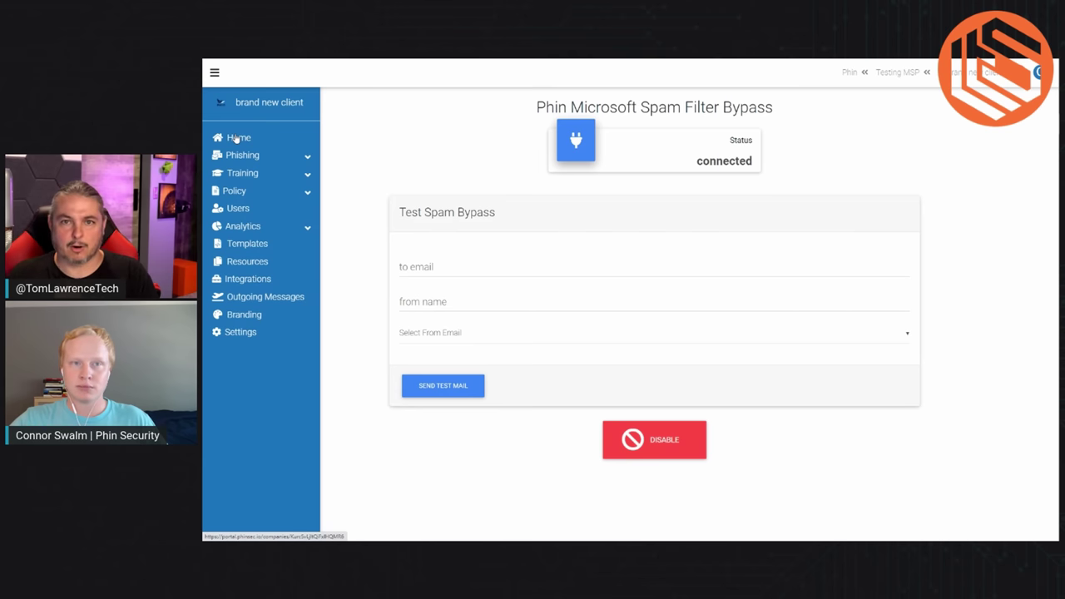
# Step: Return to brand new client's setup dashboard after consent is validated
pyautogui.click(239, 138)
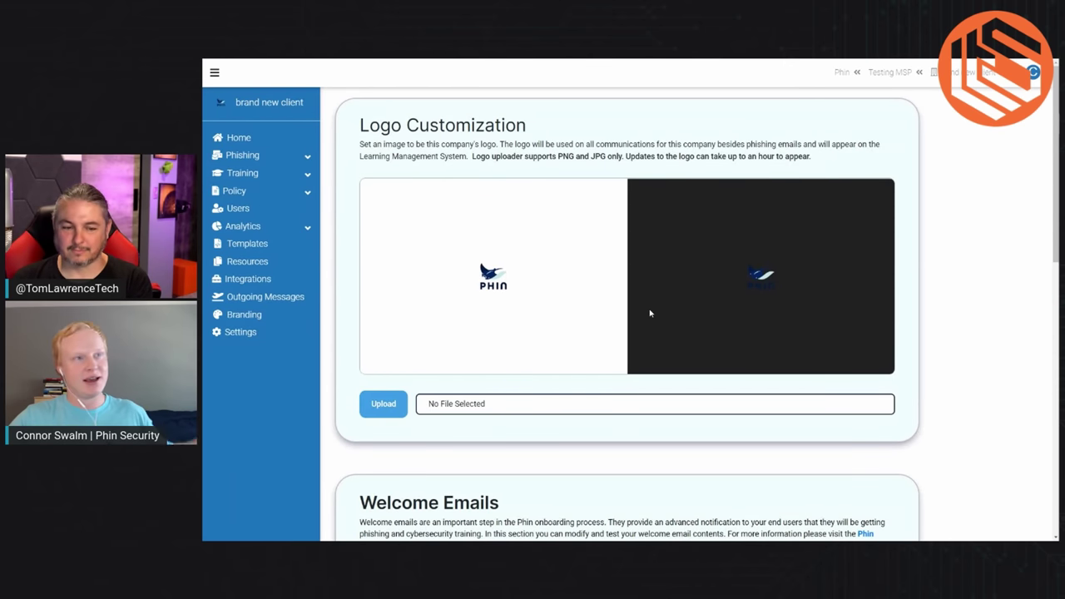
# Step: Review the welcome email, then switch it to Edit to show sender 'my msp' and its subject
pyautogui.scroll(-3, 650, 311)
pyautogui.scroll(-1, 650, 310)
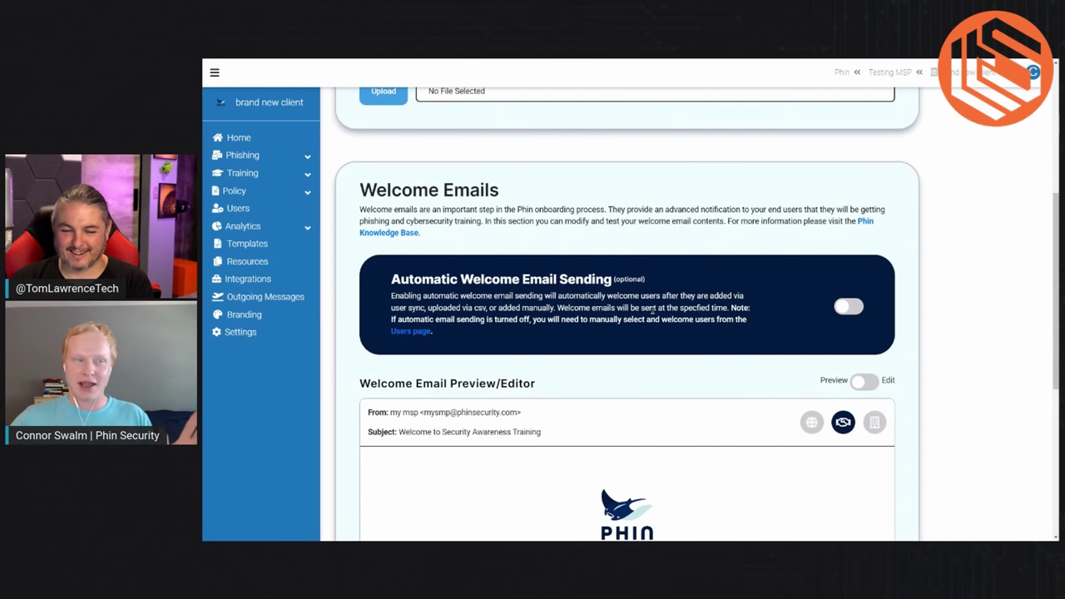
pyautogui.scroll(-3, 653, 310)
pyautogui.scroll(-1, 686, 301)
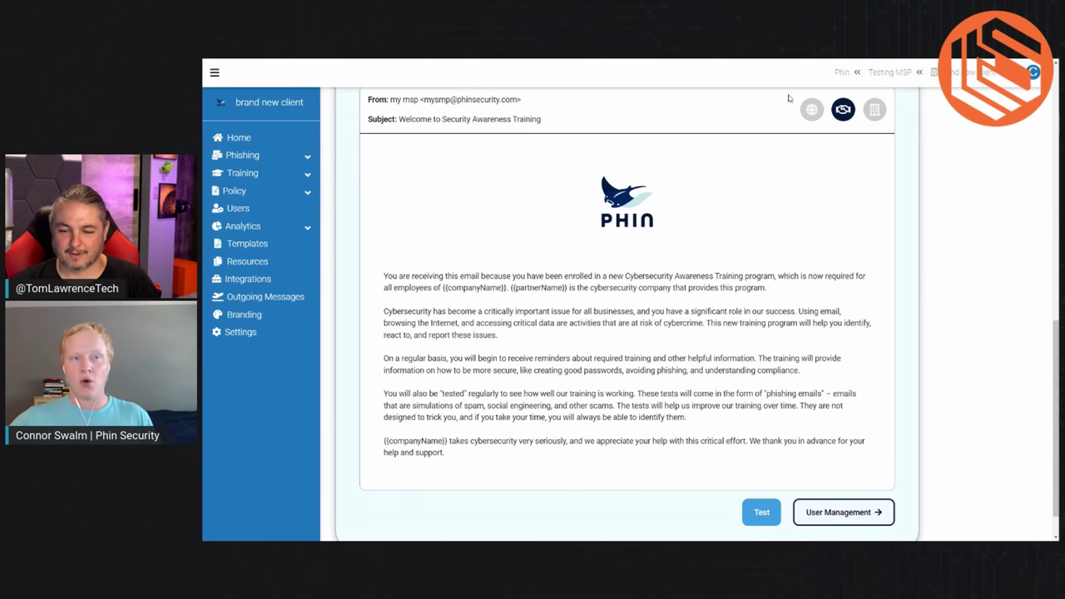
pyautogui.scroll(2, 721, 286)
pyautogui.click(864, 156)
pyautogui.scroll(-1, 720, 330)
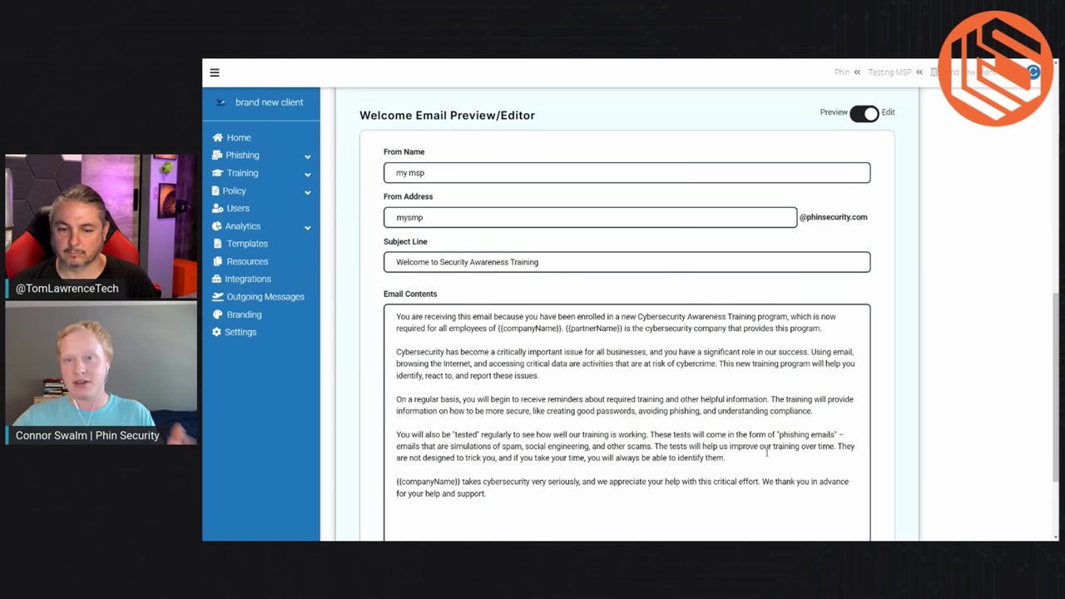
pyautogui.scroll(3, 767, 453)
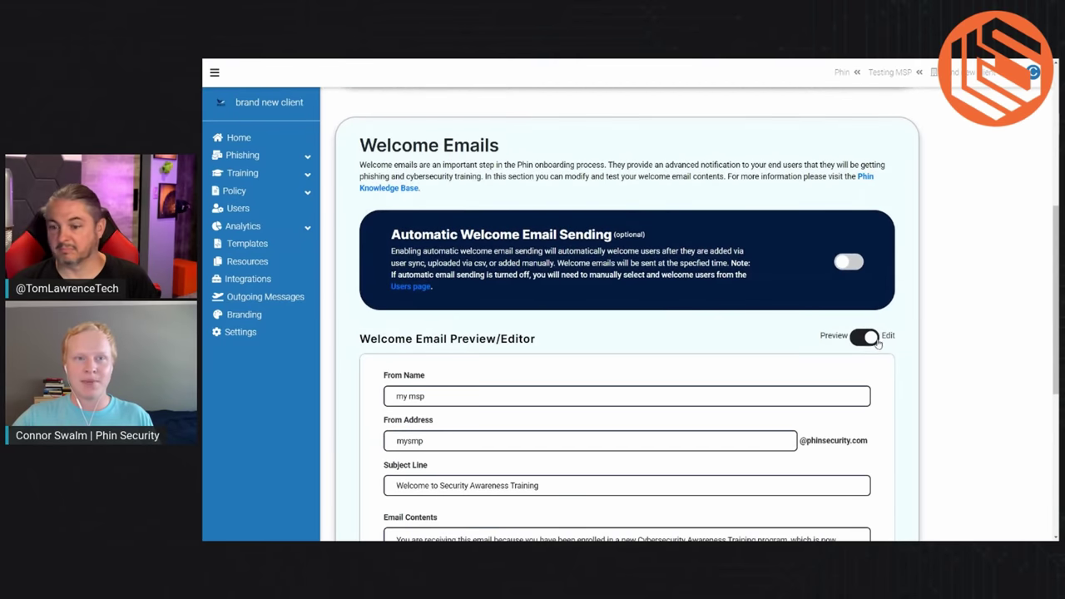
# Step: Switch back to Preview and enable automatic welcome emails at 12:00 pm America/Detroit to the full company
pyautogui.click(867, 337)
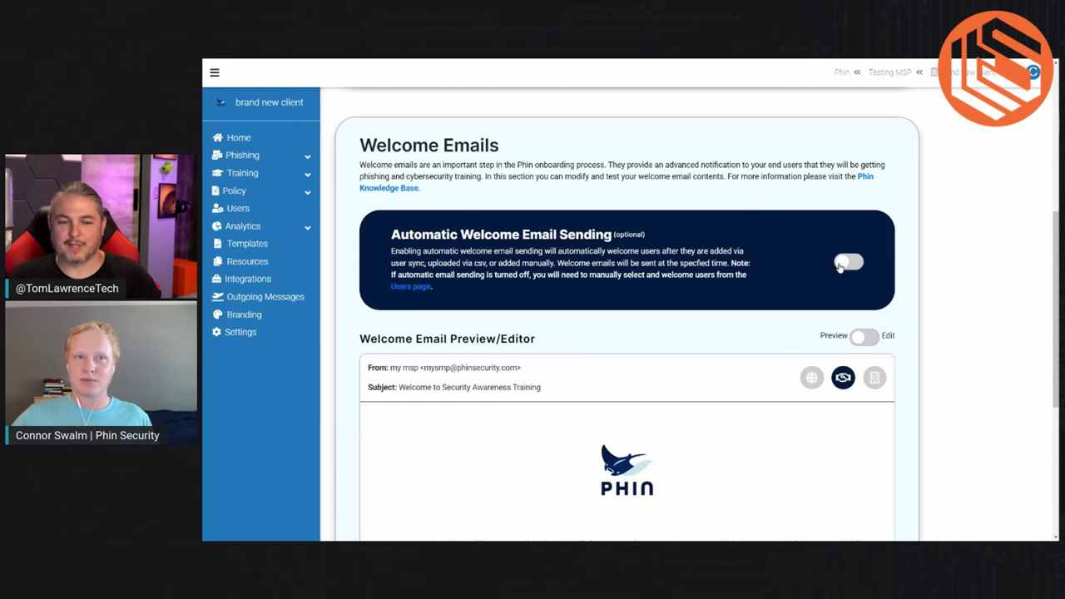
pyautogui.click(849, 261)
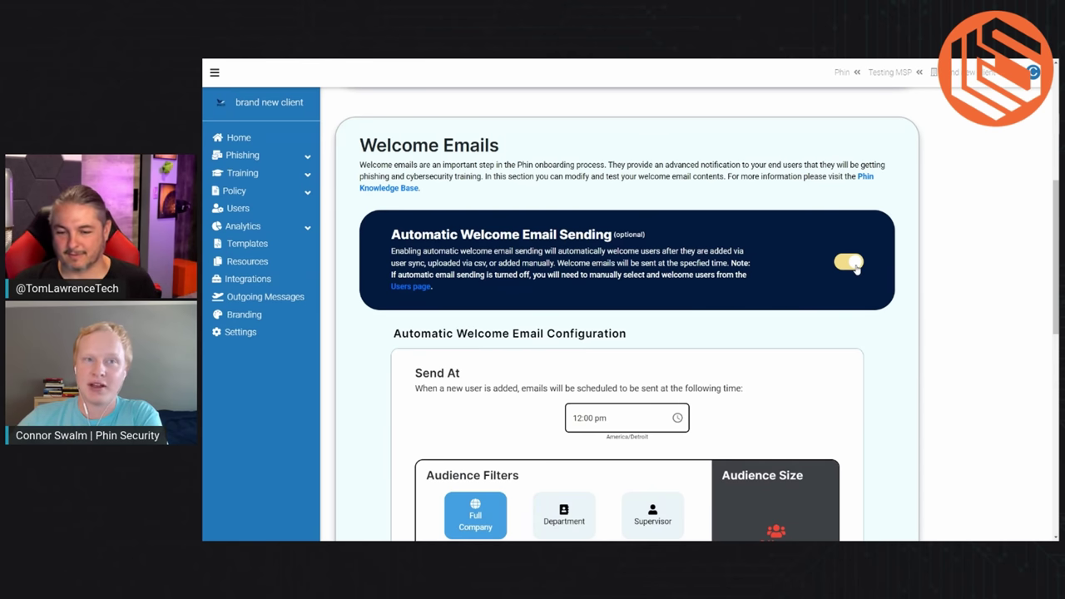
pyautogui.scroll(-2, 633, 387)
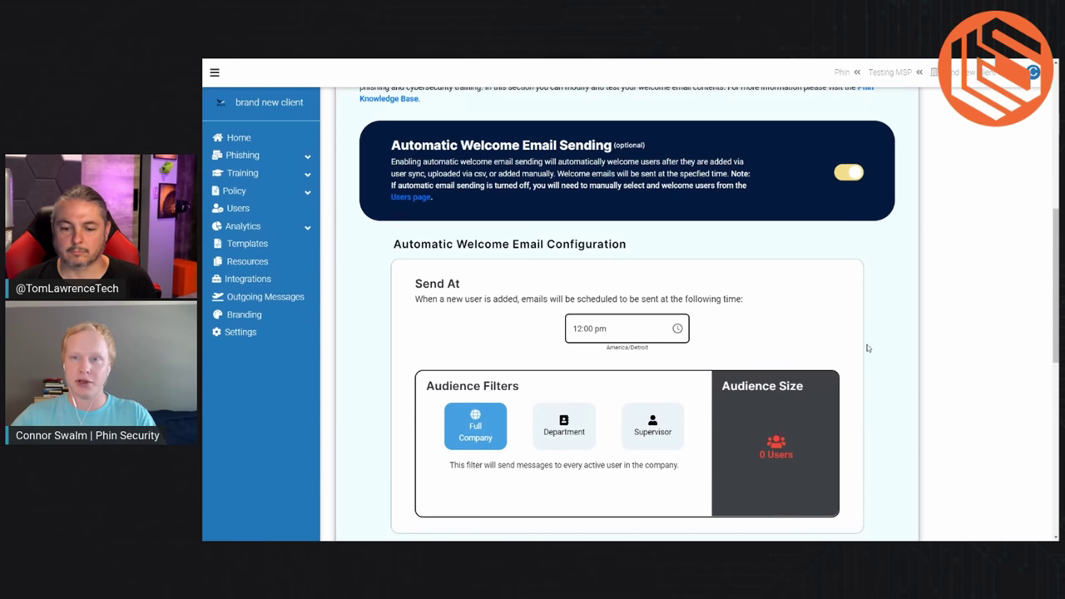
pyautogui.scroll(-2, 857, 323)
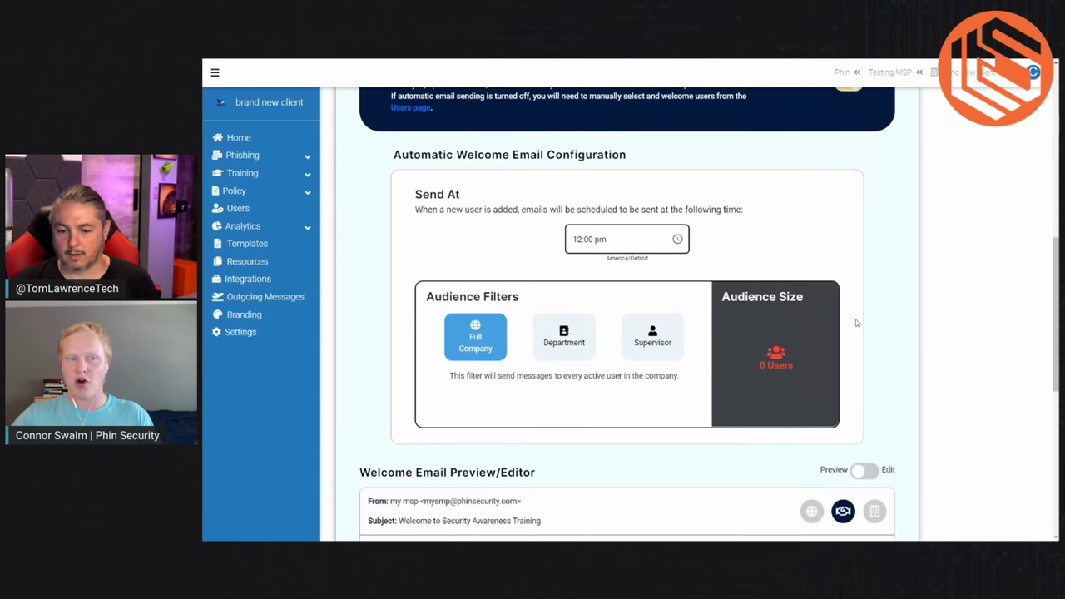
pyautogui.scroll(-5, 924, 310)
pyautogui.scroll(-2, 924, 310)
pyautogui.scroll(8, 923, 310)
pyautogui.scroll(3, 924, 310)
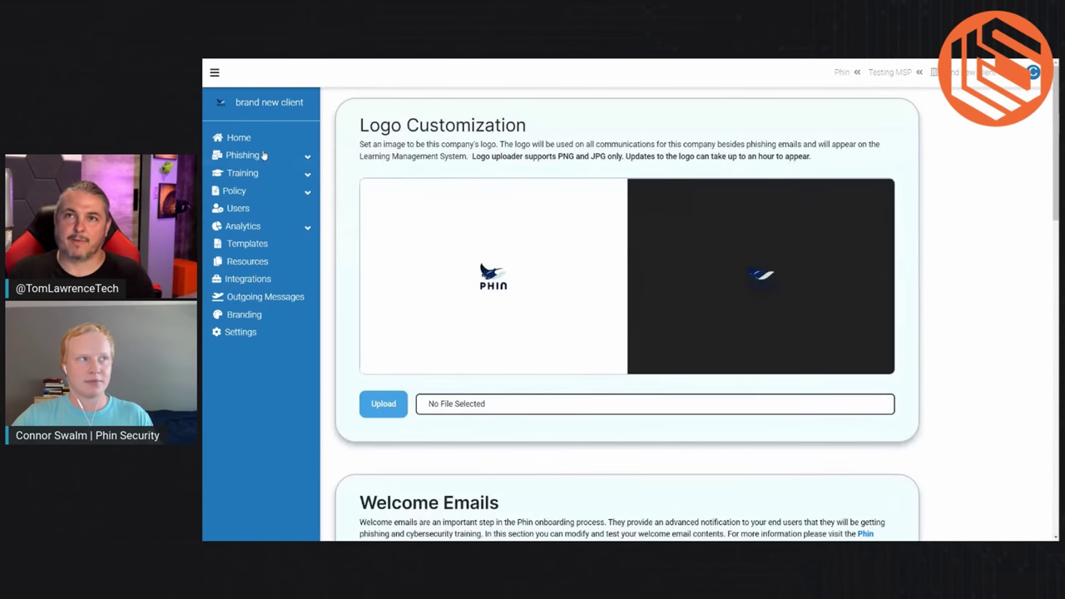
# Step: Go back to the setup dashboard to reach User Management
pyautogui.click(239, 138)
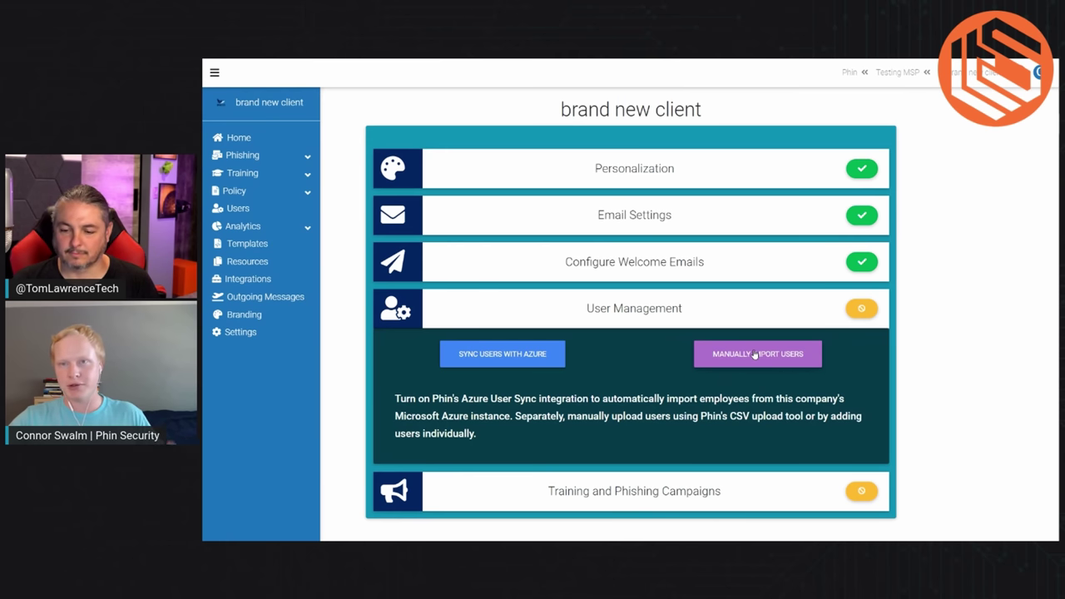
# Step: Authorize Phin User Sync with the tenant admin account, staging 3 users and 3 groups
pyautogui.click(530, 356)
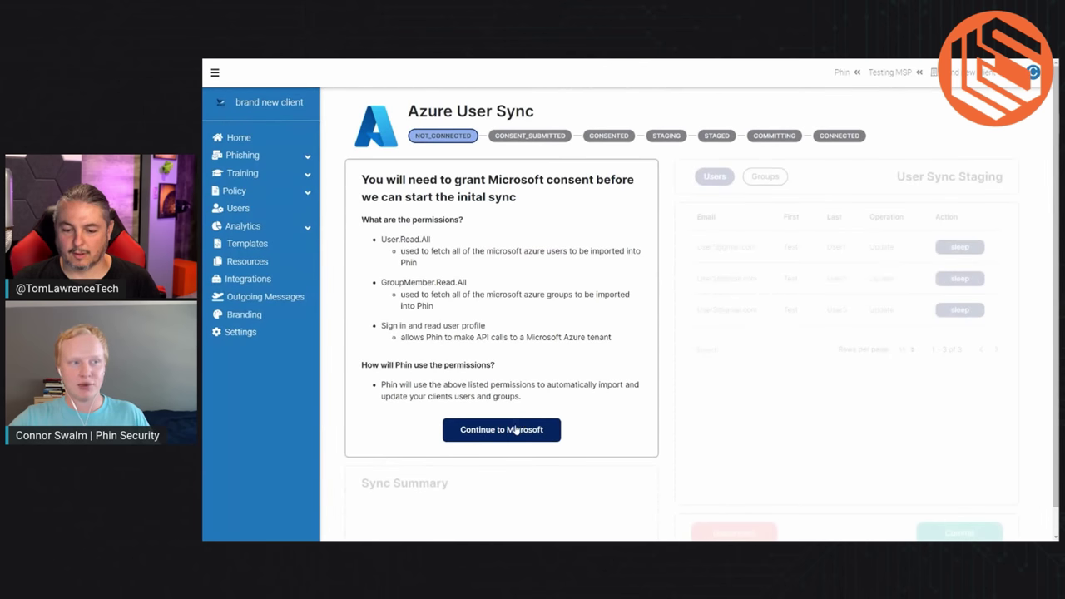
pyautogui.click(516, 429)
pyautogui.click(622, 284)
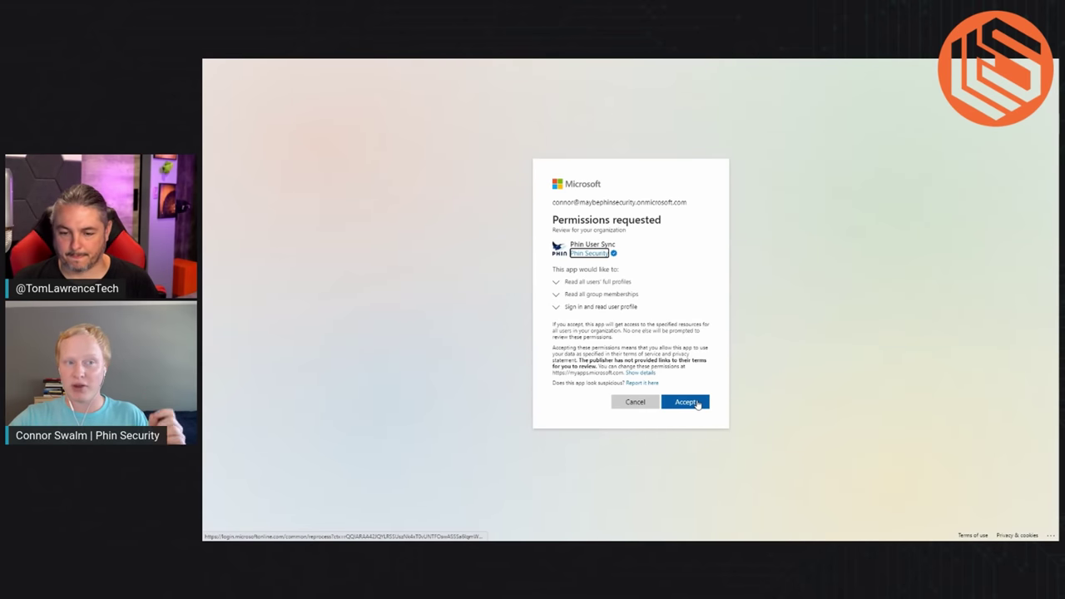
pyautogui.click(694, 403)
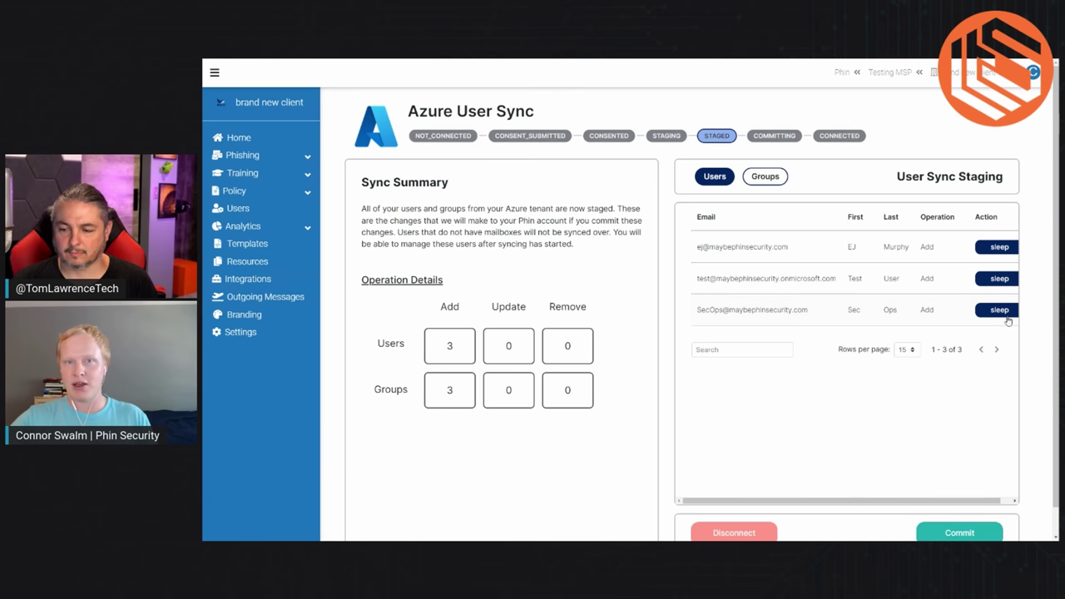
# Step: Set the SecOps user and Taco Group to sleep, then return to the Users list
pyautogui.click(1001, 310)
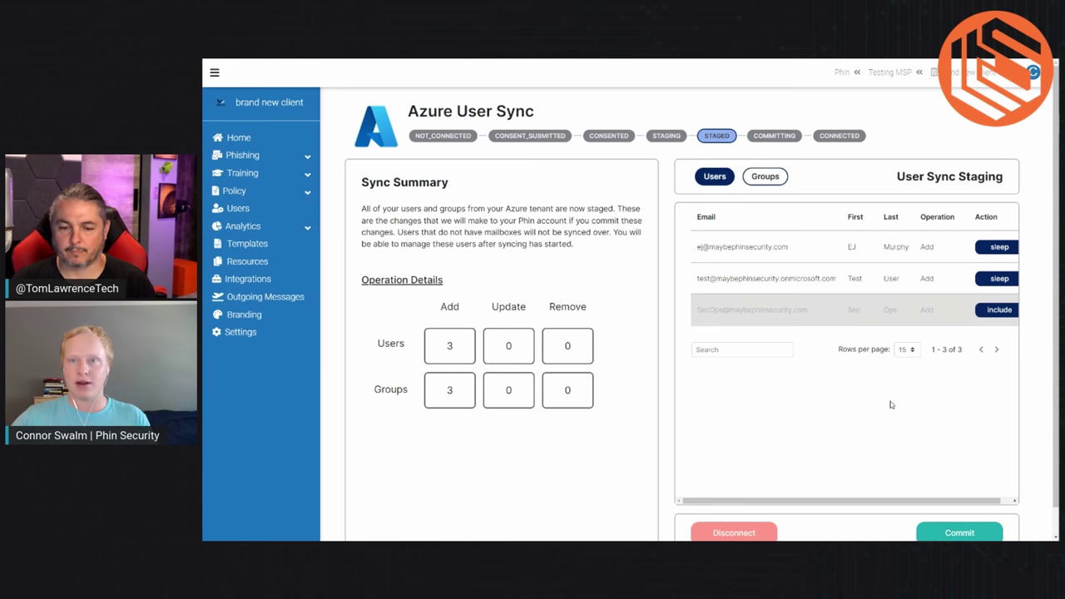
pyautogui.click(775, 181)
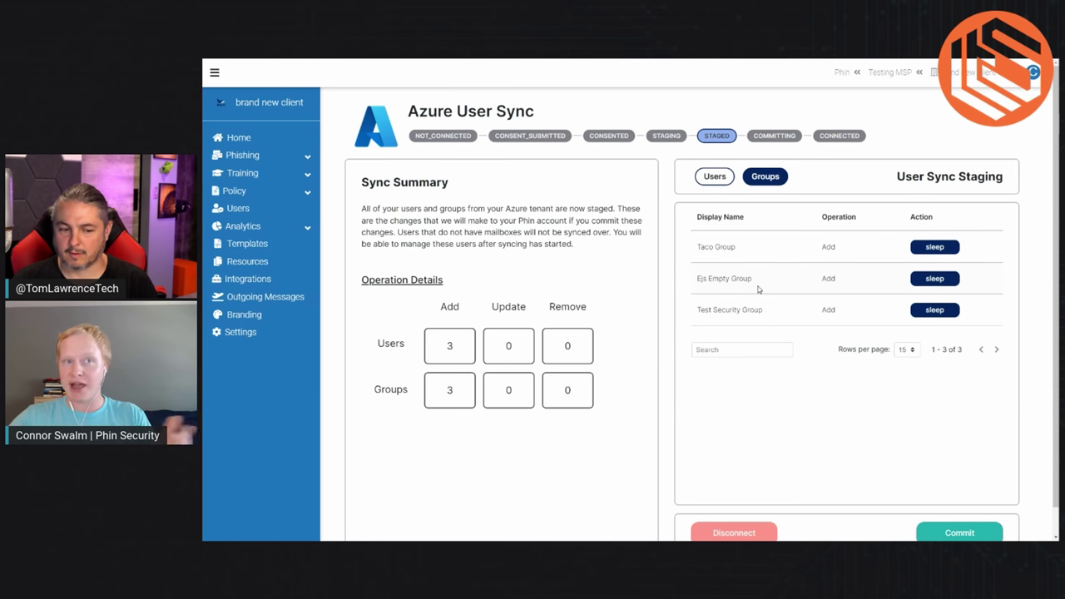
pyautogui.click(924, 249)
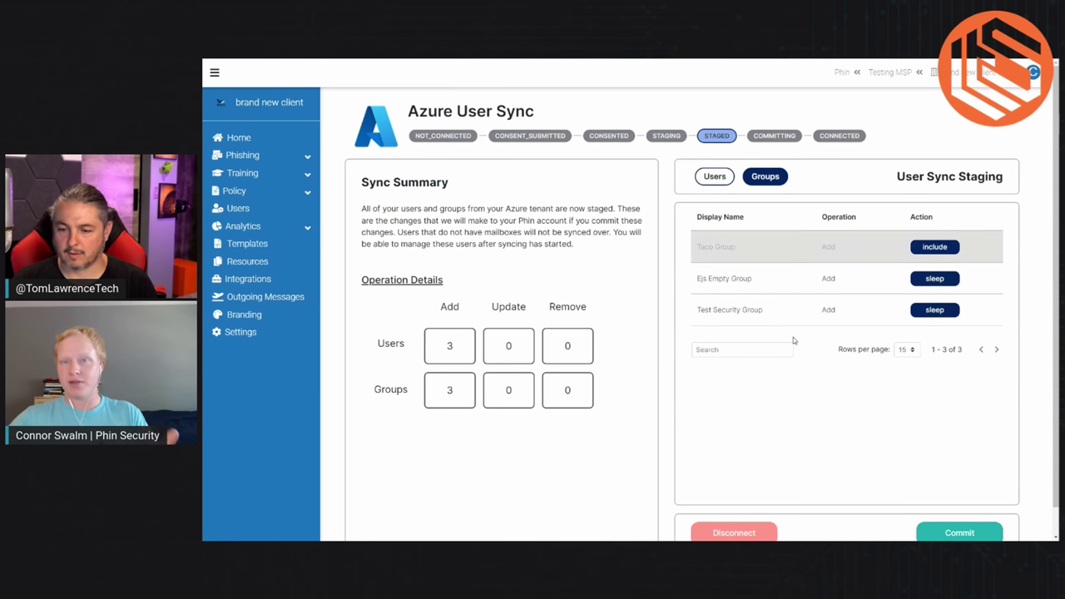
pyautogui.click(723, 169)
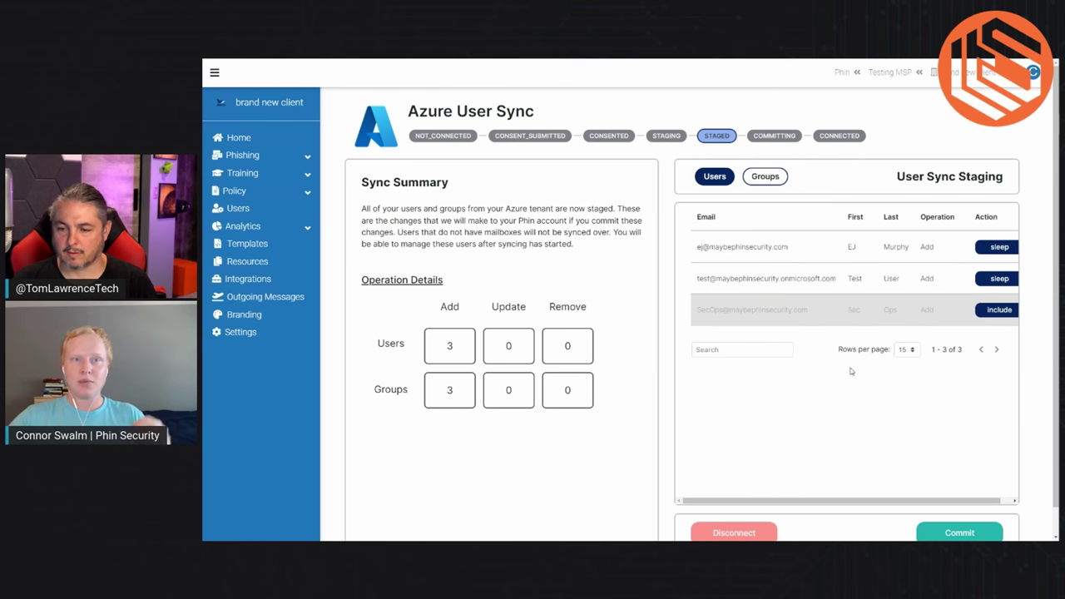
# Step: Commit the first Azure sync so it shows Connected with 2 of 3 users and groups active
pyautogui.click(957, 533)
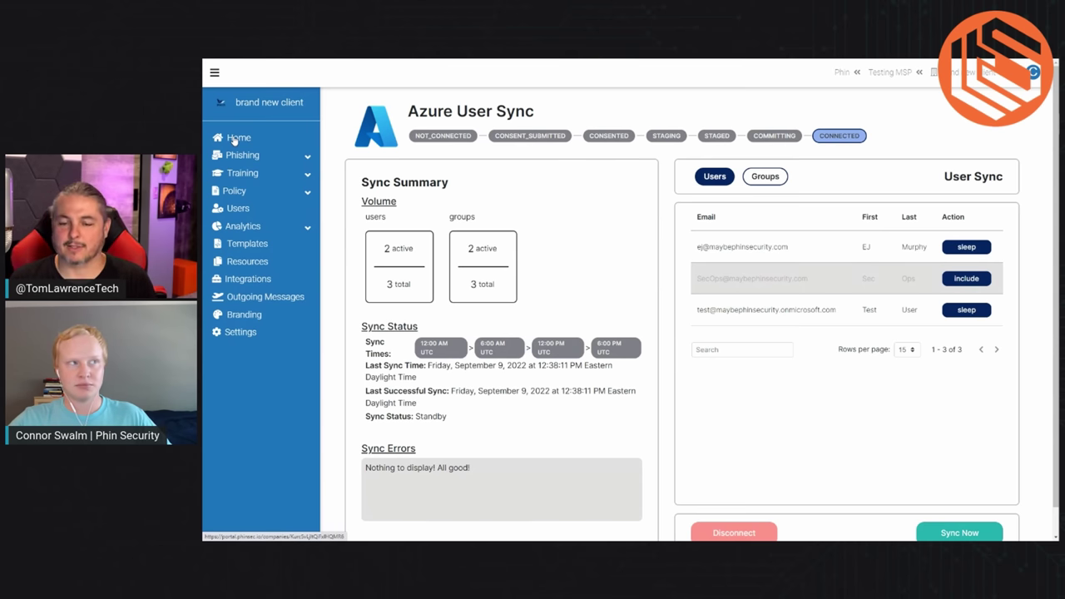
# Step: Review User Management: three synced users with SecOps marked slept, plus the two imported groups
pyautogui.click(235, 139)
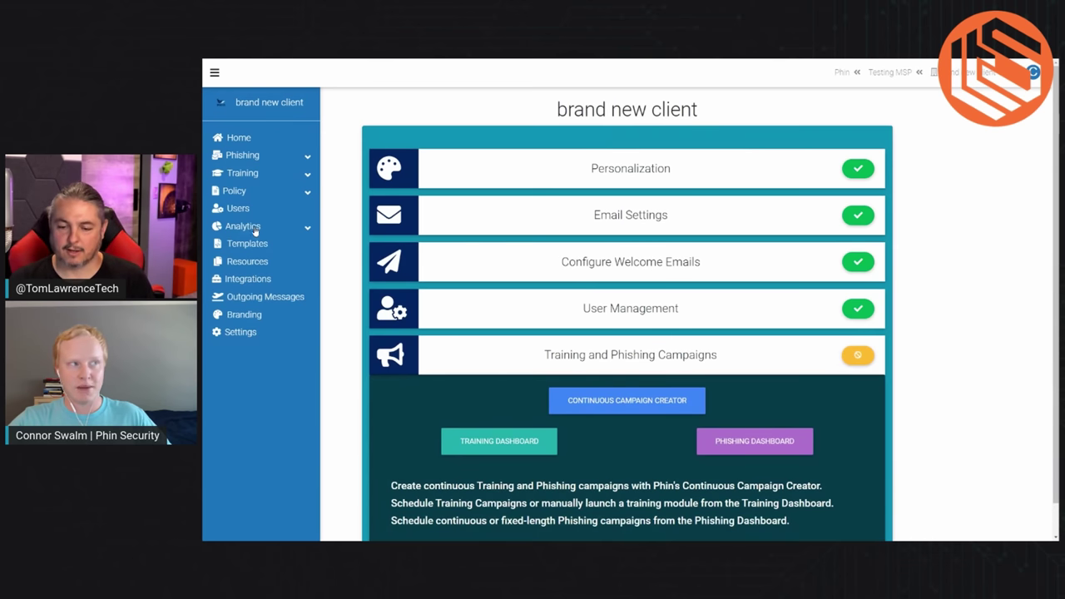
pyautogui.click(236, 209)
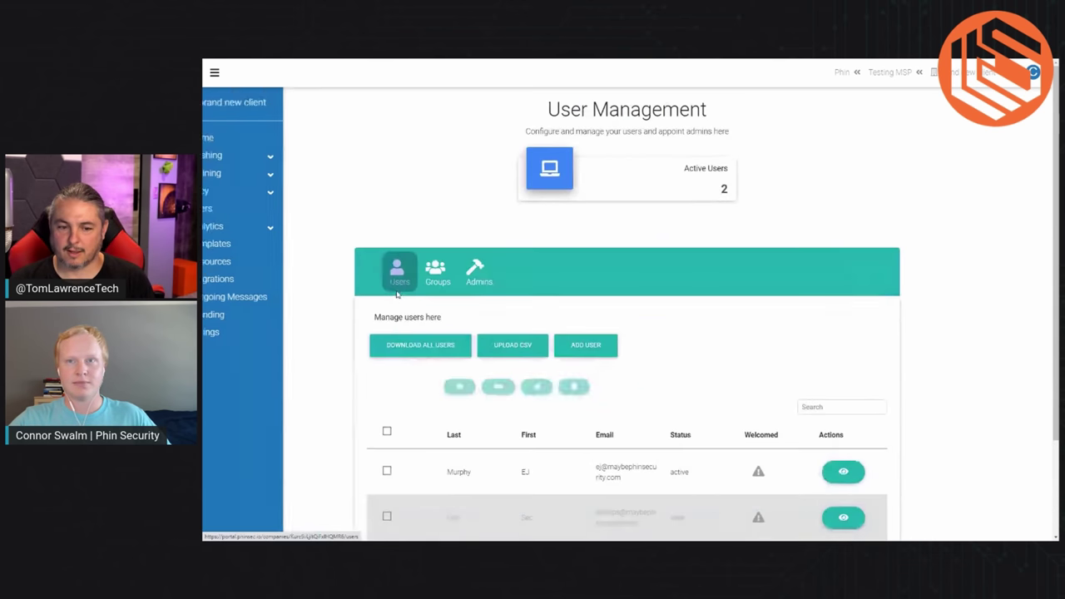
pyautogui.scroll(-2, 666, 416)
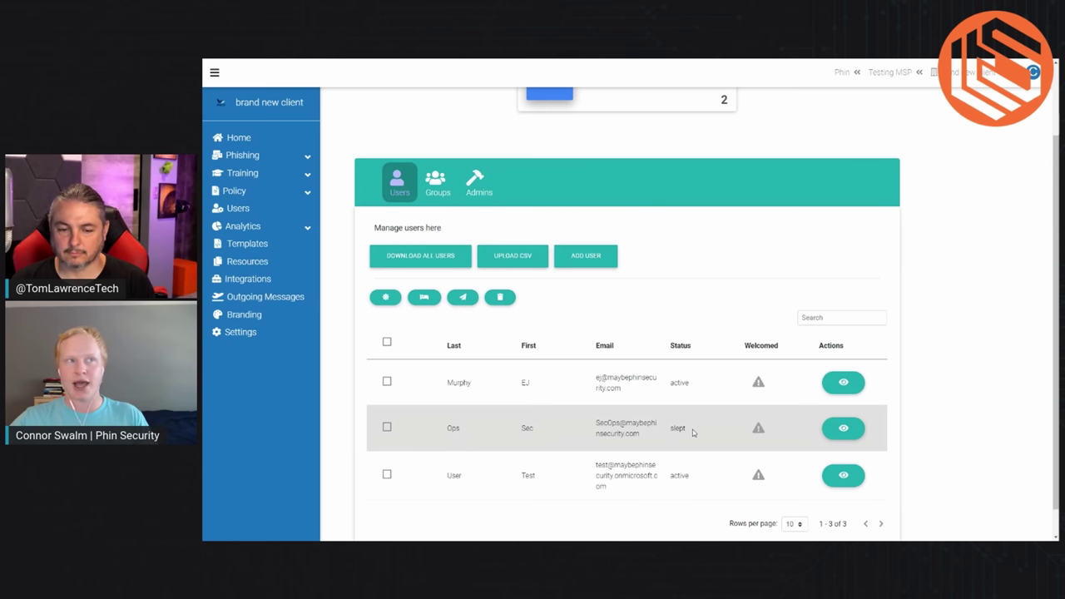
pyautogui.click(436, 181)
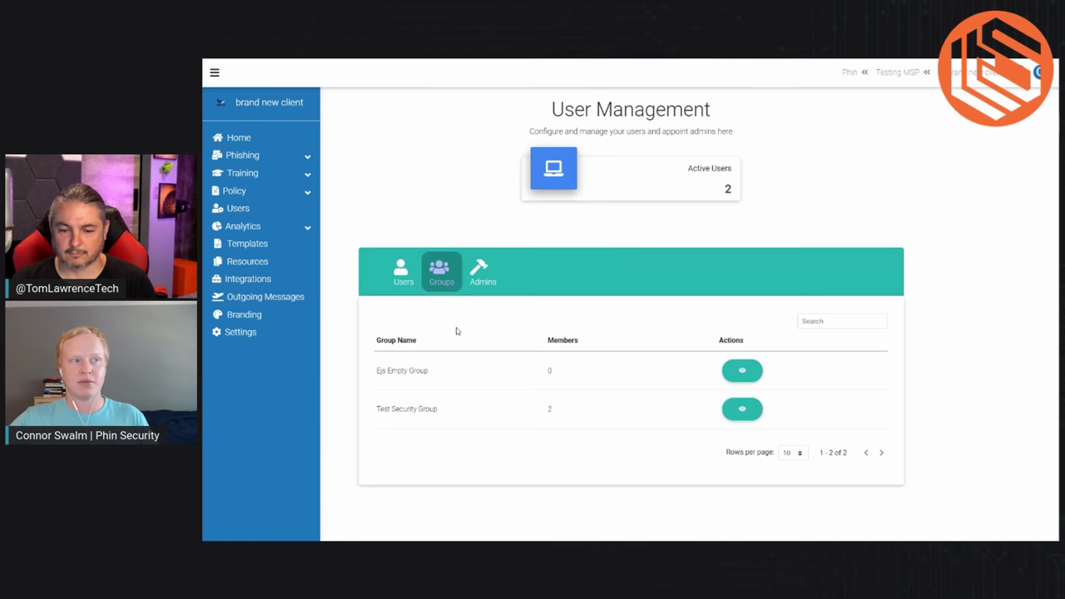
pyautogui.click(392, 271)
pyautogui.scroll(-2, 413, 447)
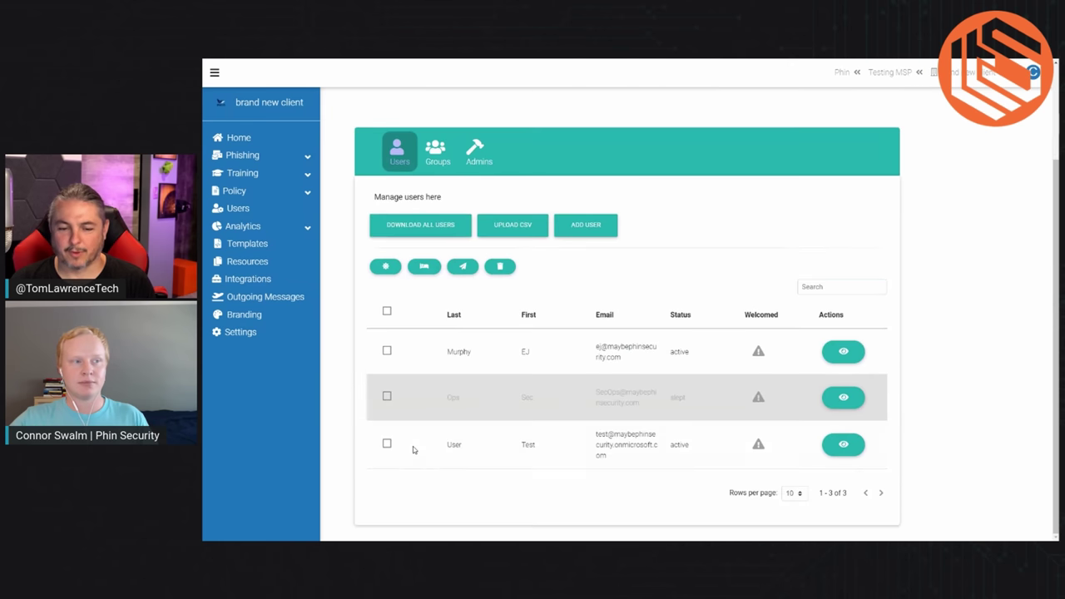
# Step: Return to the client's home checklist, where only Training and Phishing Campaigns is pending
pyautogui.click(238, 137)
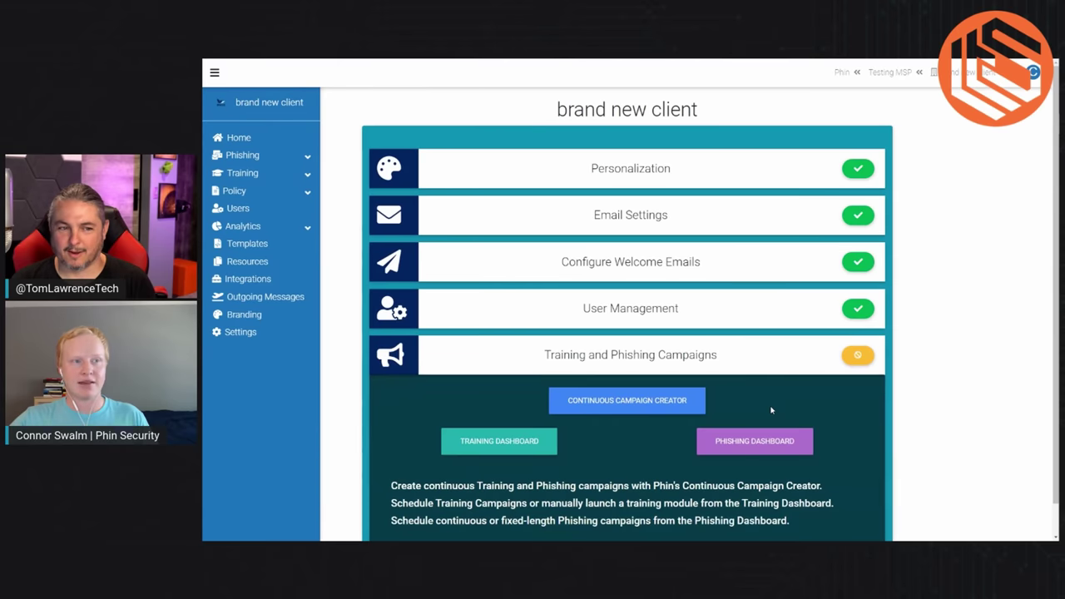
pyautogui.scroll(-1, 764, 407)
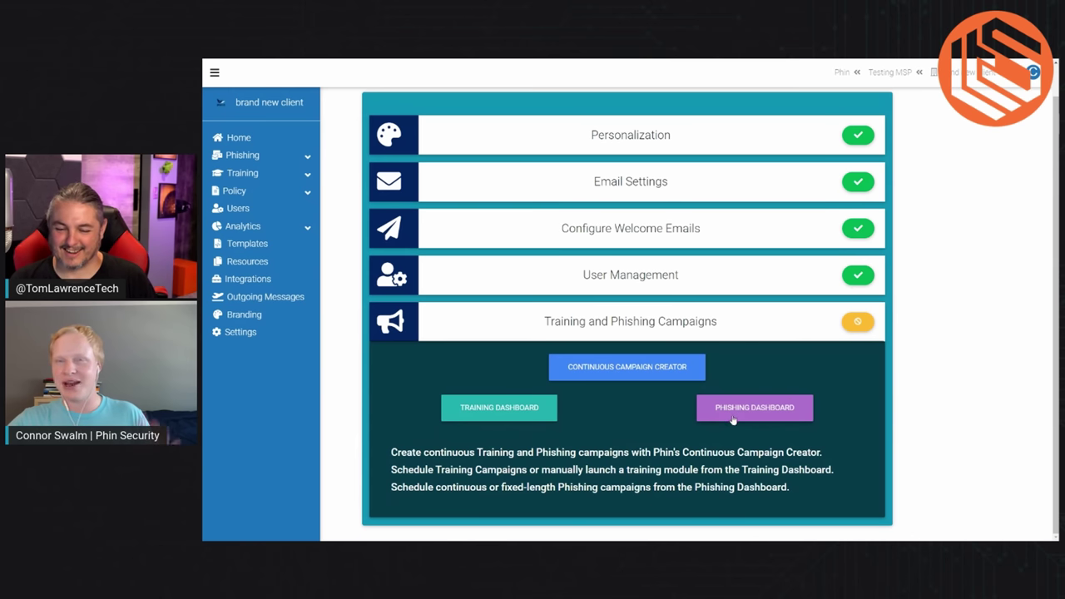
# Step: In the Continuous Campaign Creator, answer Yes to GDPR and remote employees, and choose 50-100 employees
pyautogui.click(636, 373)
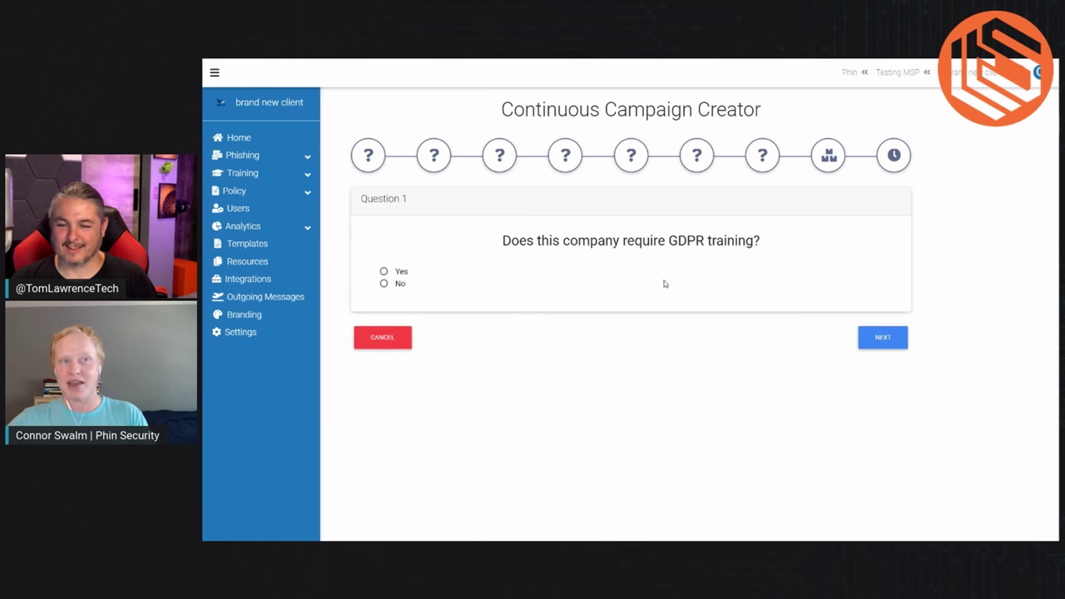
pyautogui.click(399, 272)
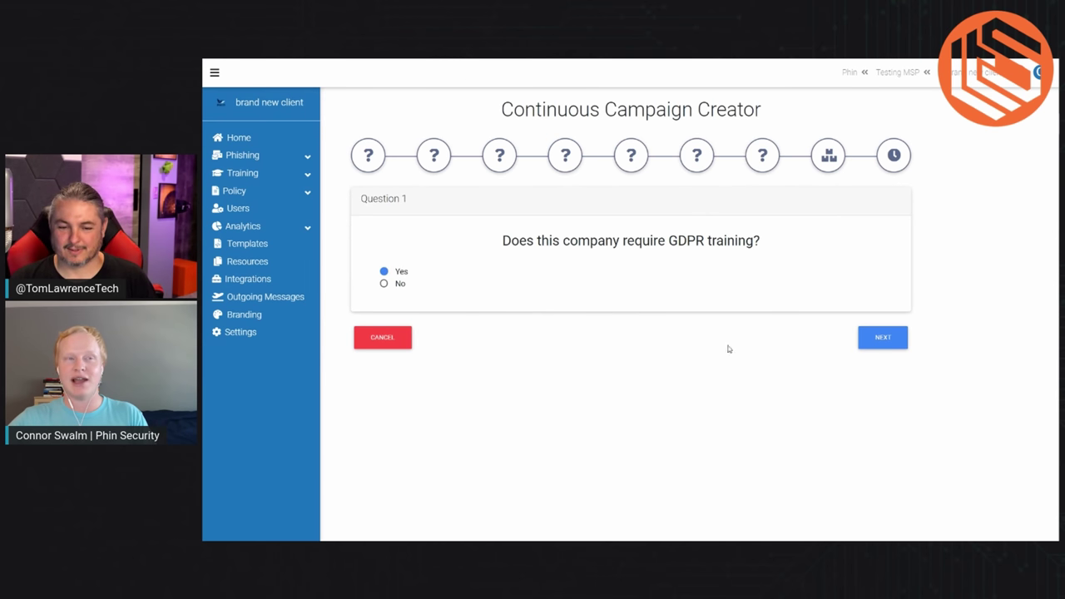
pyautogui.click(883, 338)
pyautogui.click(401, 273)
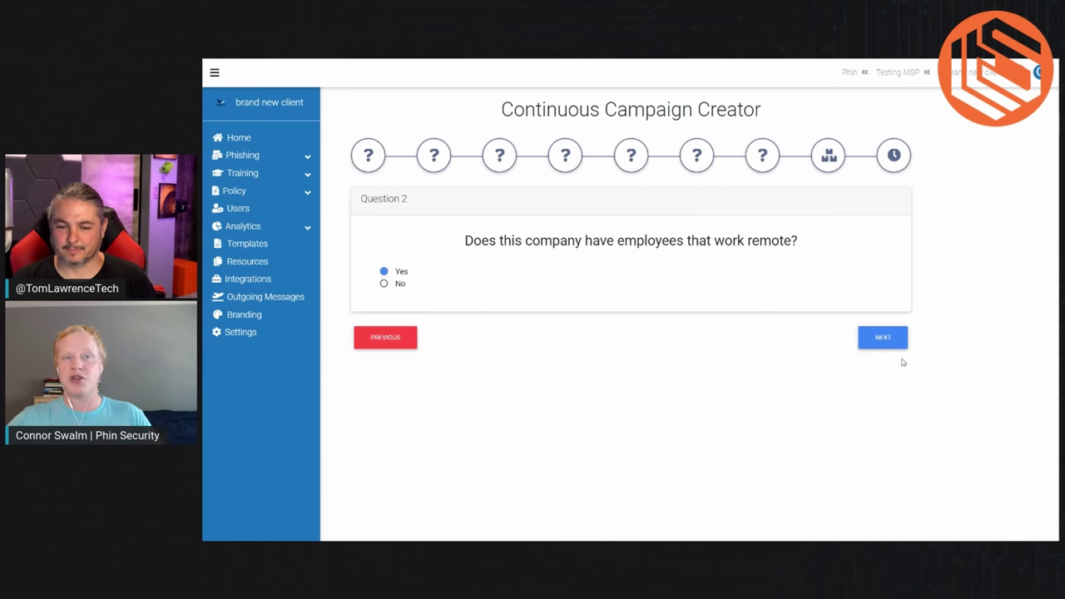
pyautogui.click(883, 340)
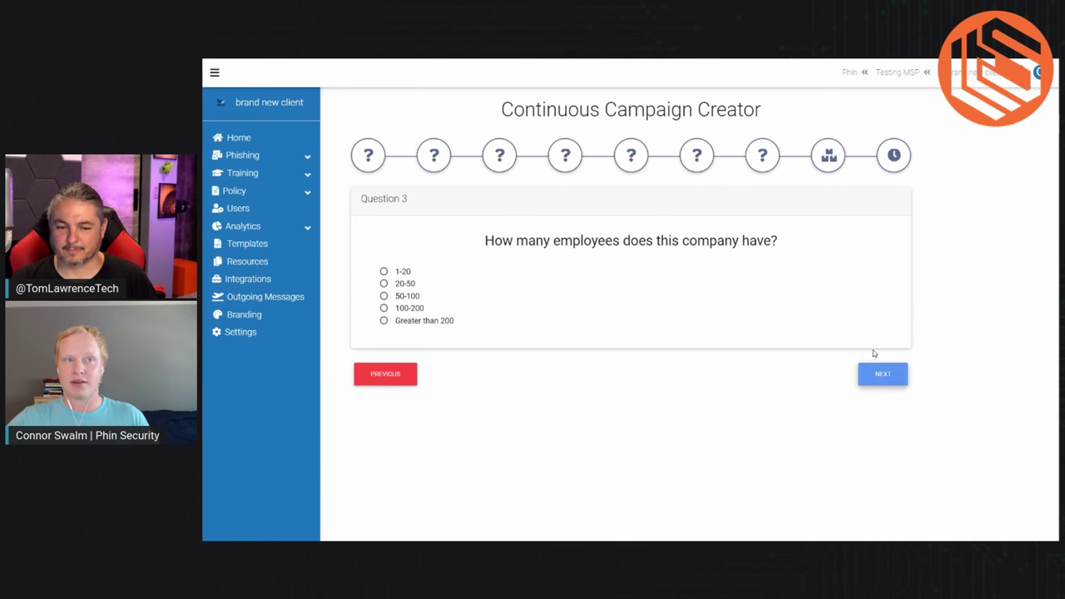
pyautogui.click(385, 296)
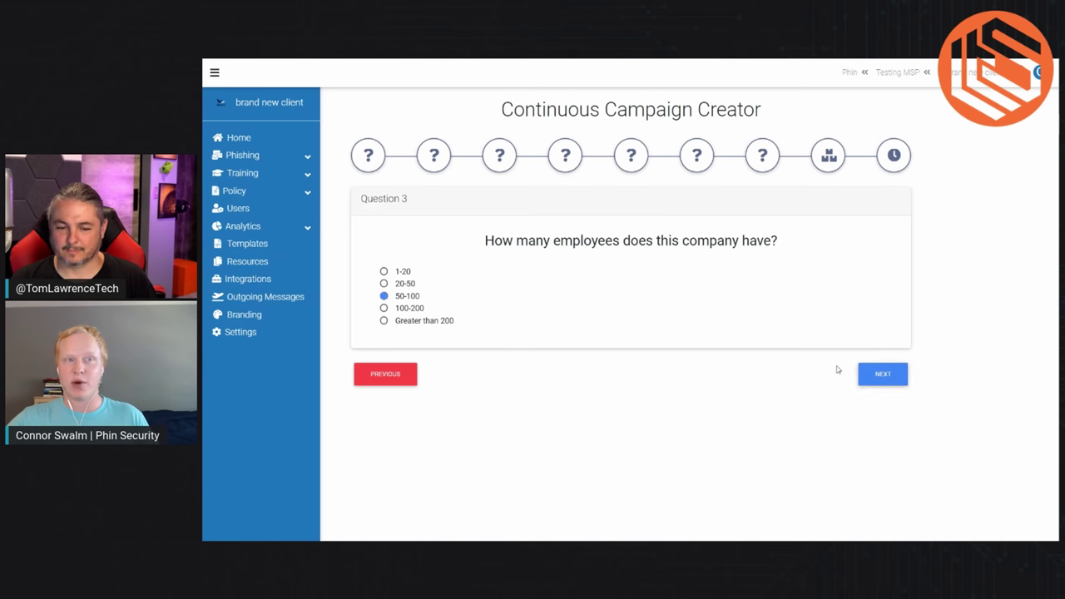
pyautogui.click(883, 375)
# Step: Answer Yes to credit cards, IT department and HIPAA, and set the industry to Technology
pyautogui.click(397, 275)
pyautogui.click(892, 343)
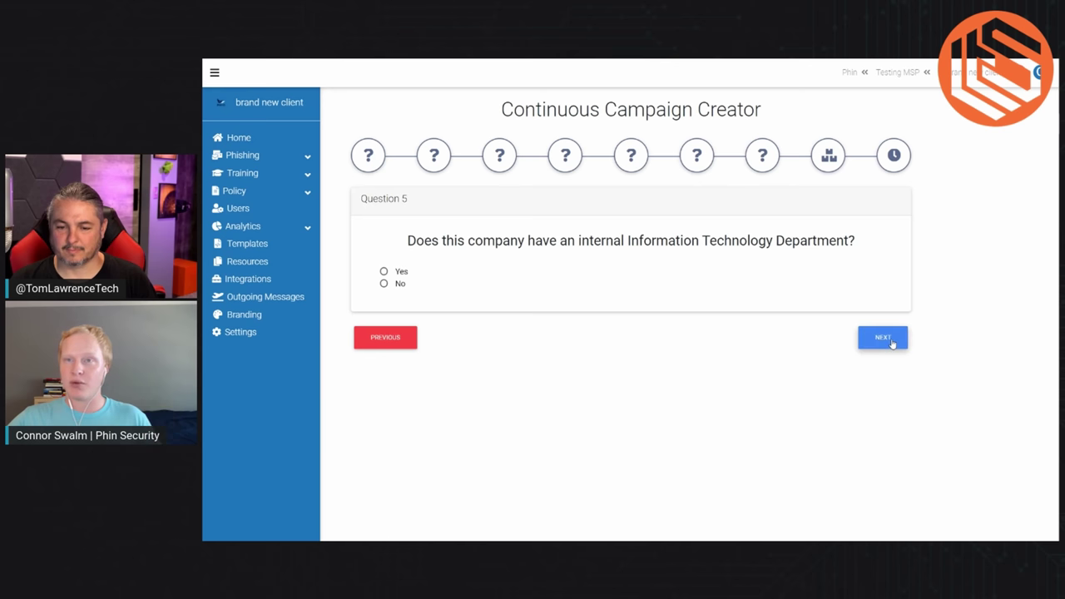
pyautogui.click(393, 273)
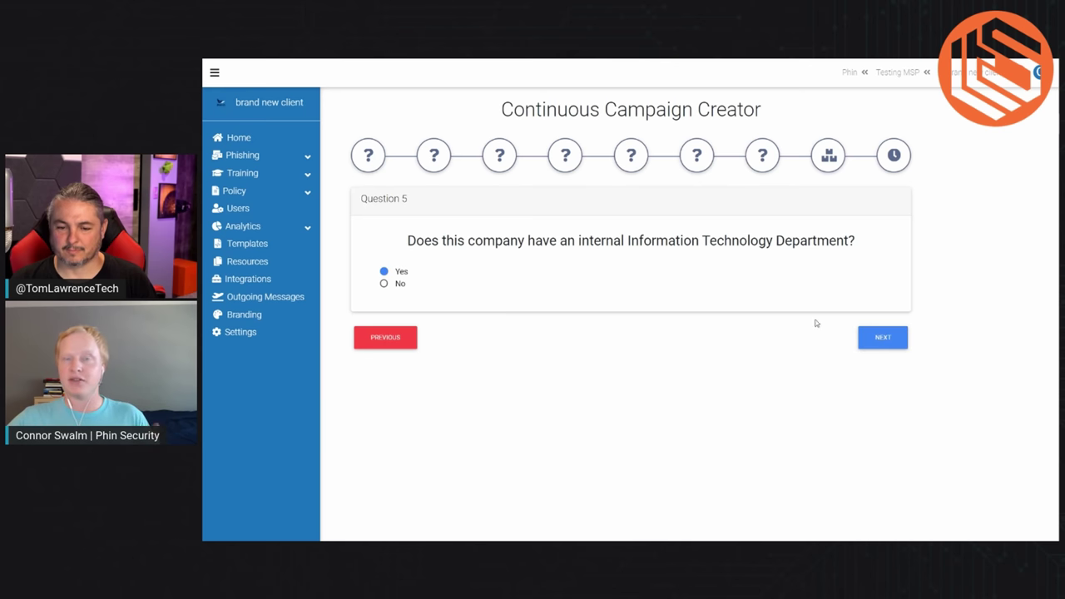
pyautogui.click(874, 341)
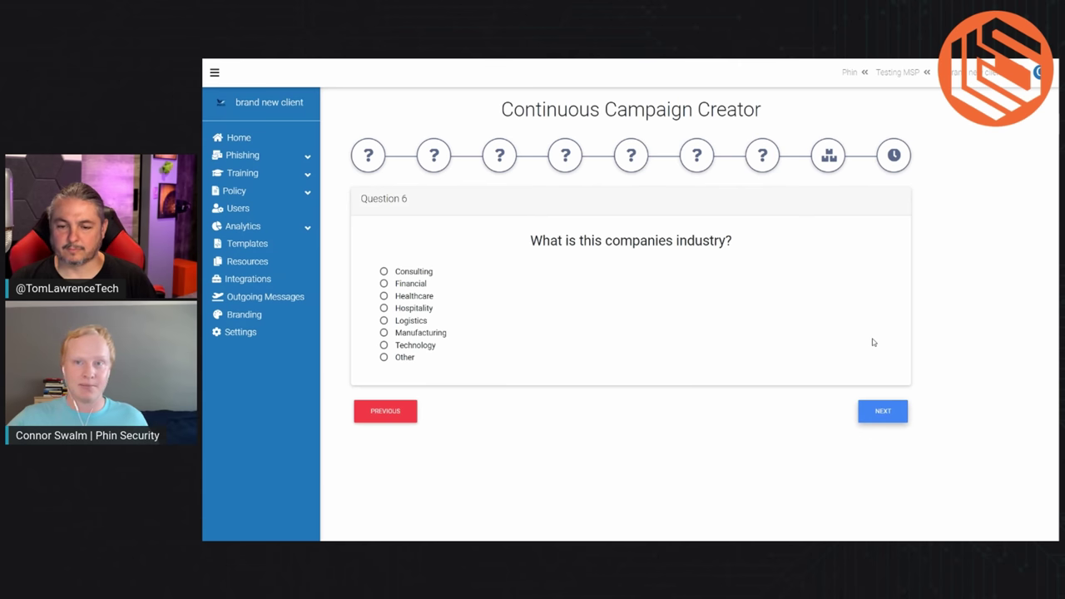
pyautogui.click(408, 346)
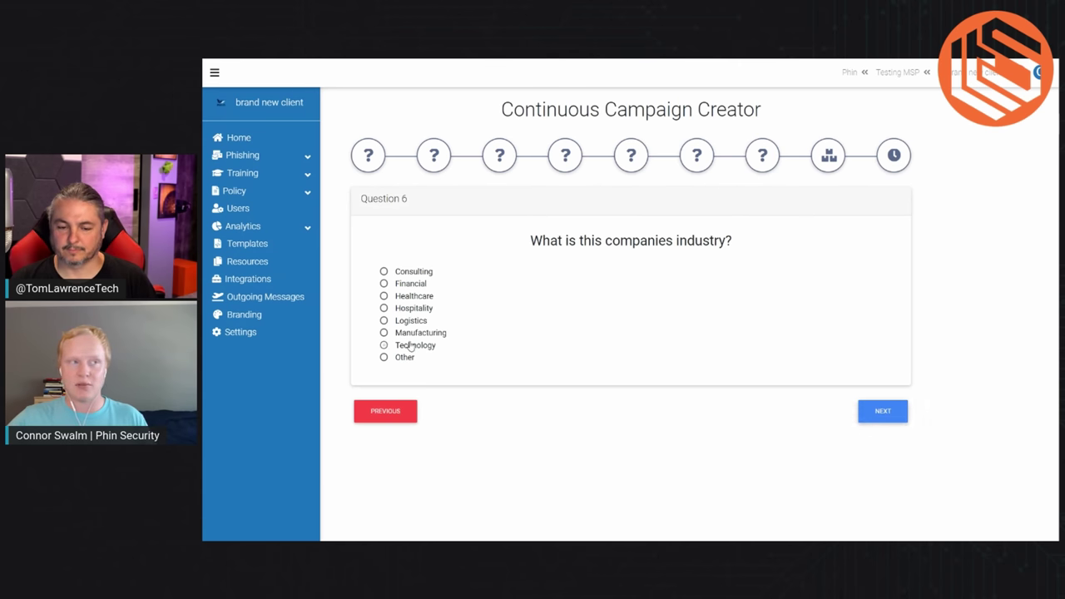
pyautogui.click(886, 410)
pyautogui.click(394, 272)
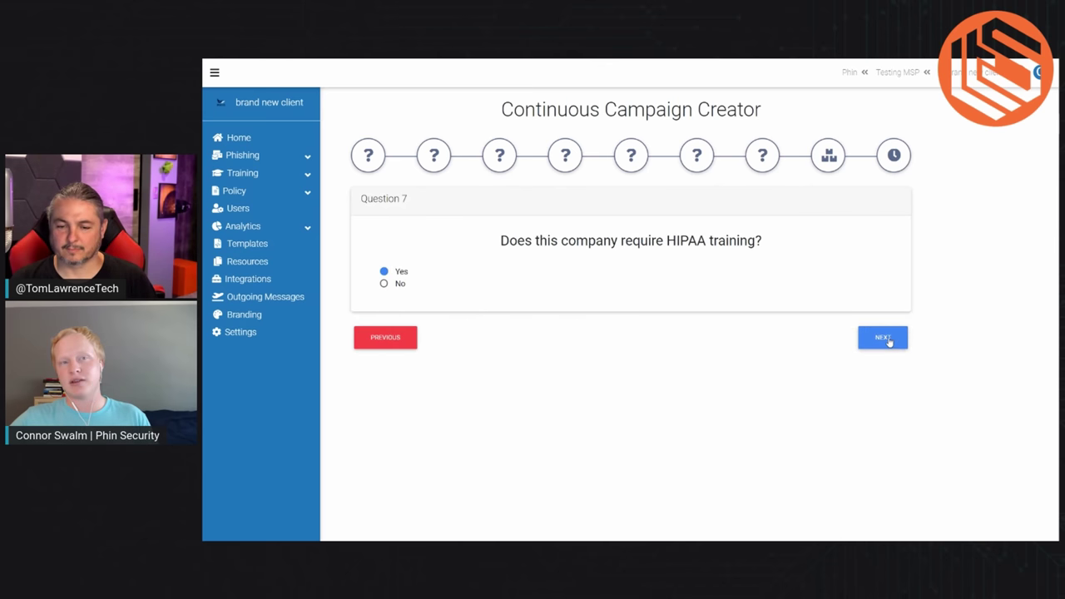
pyautogui.click(881, 338)
# Step: Scroll the Company Resource Selector to review the generated campaigns, tags and nine training topics
pyautogui.scroll(-1, 866, 338)
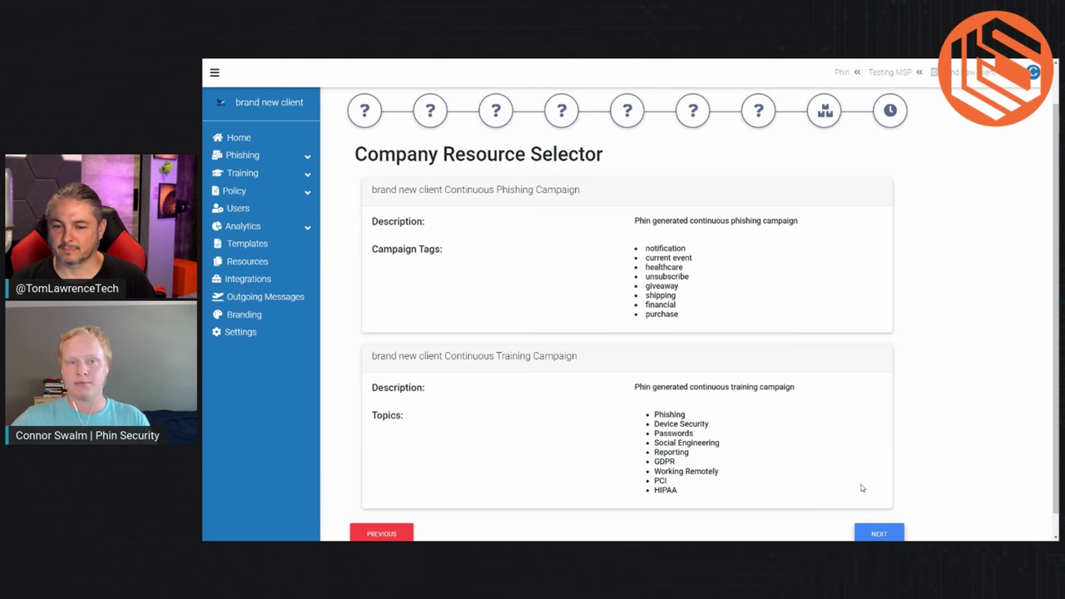
# Step: Set the training start date to September 13, 2022 and submit the campaigns
pyautogui.click(880, 533)
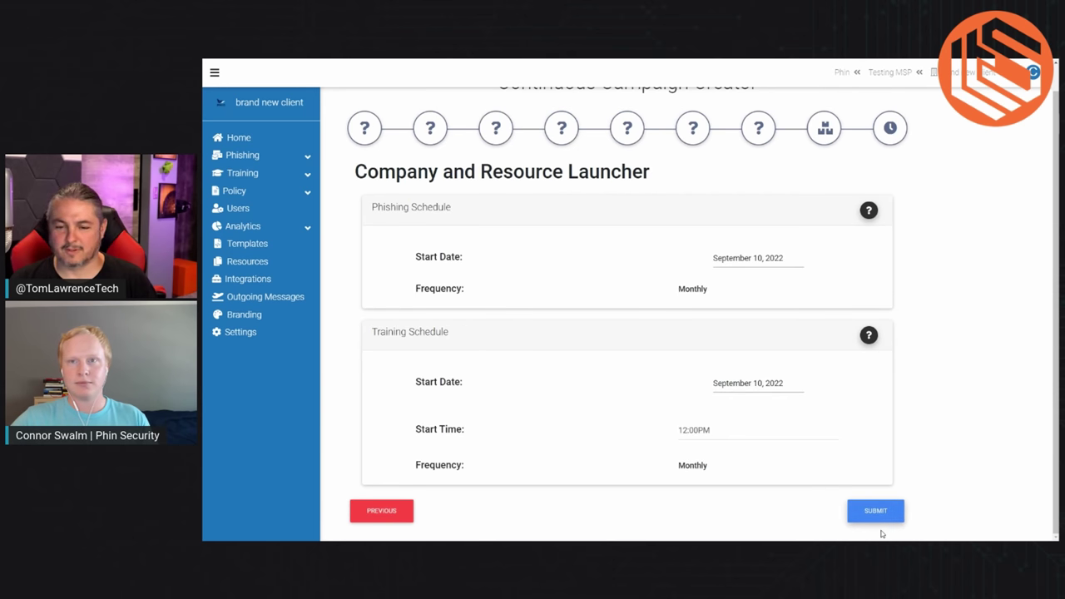
pyautogui.click(739, 384)
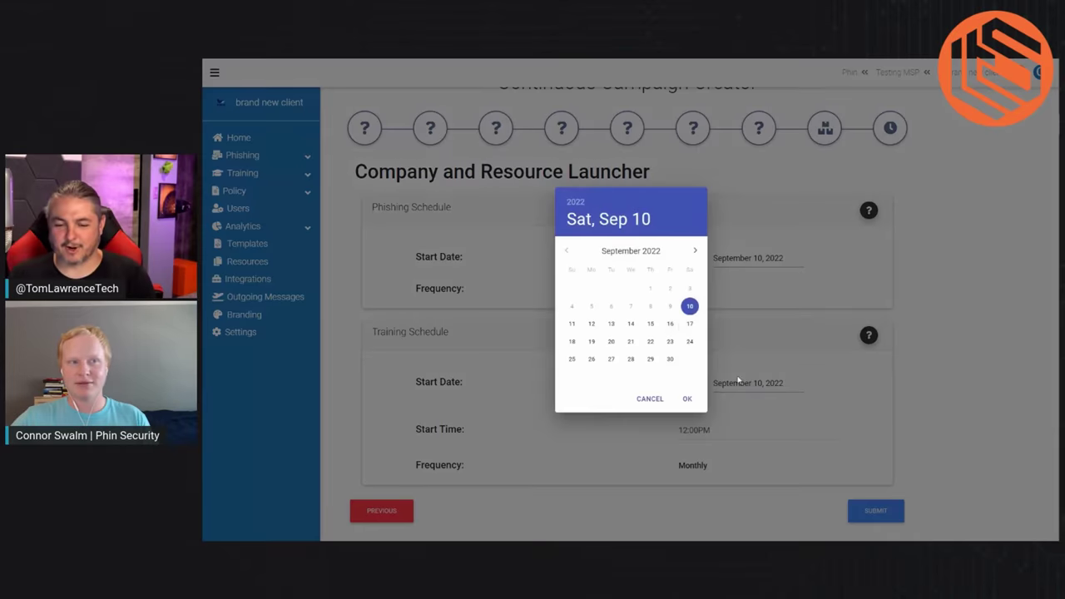
pyautogui.click(609, 324)
pyautogui.click(688, 399)
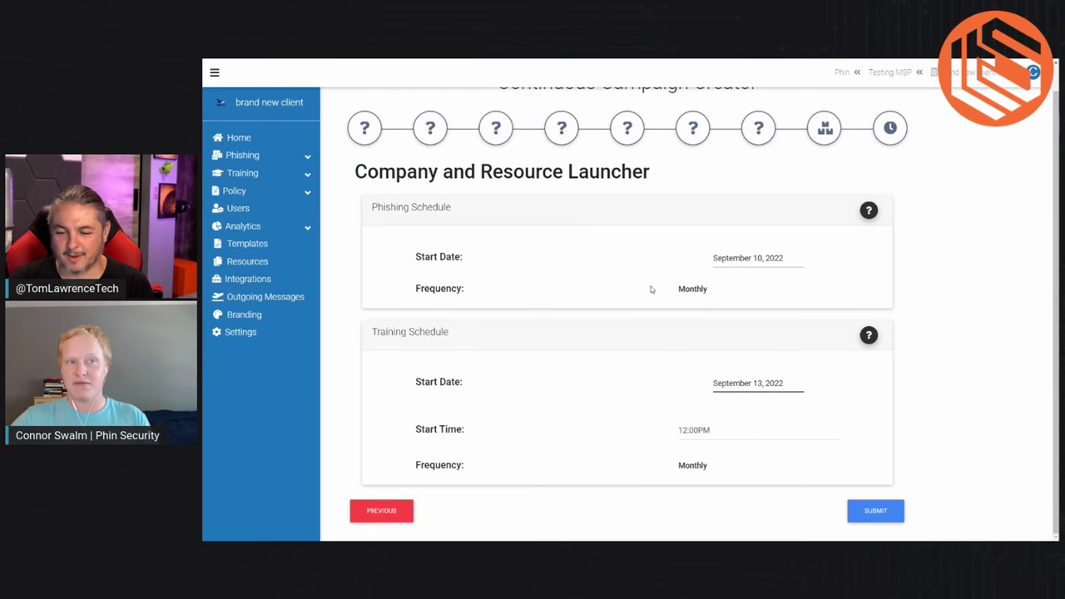
pyautogui.click(872, 506)
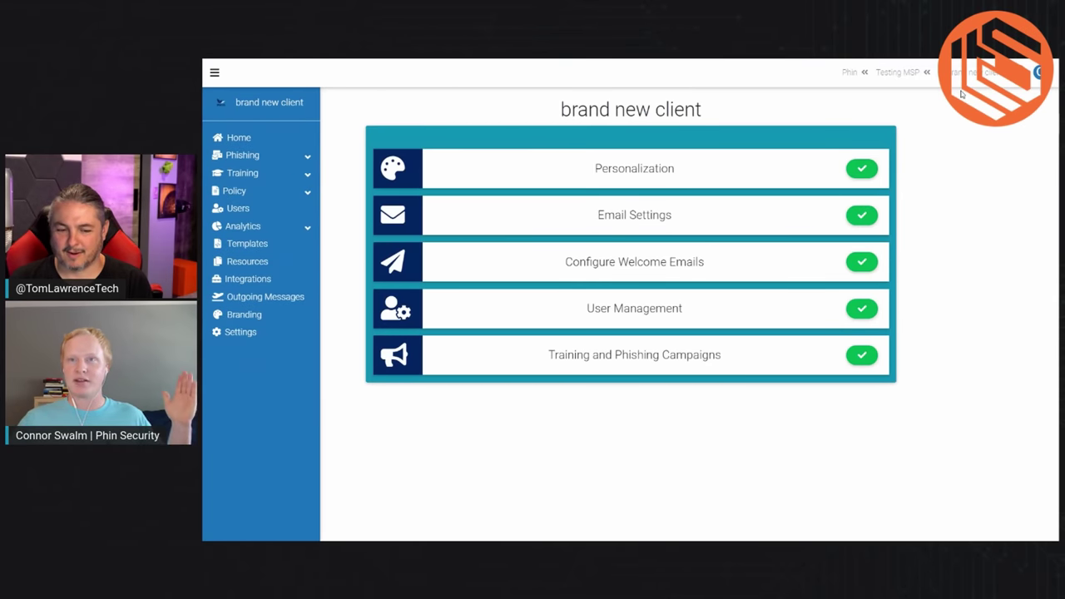
# Step: In the client's settings, add a first report viewer by e-mail address
pyautogui.click(228, 333)
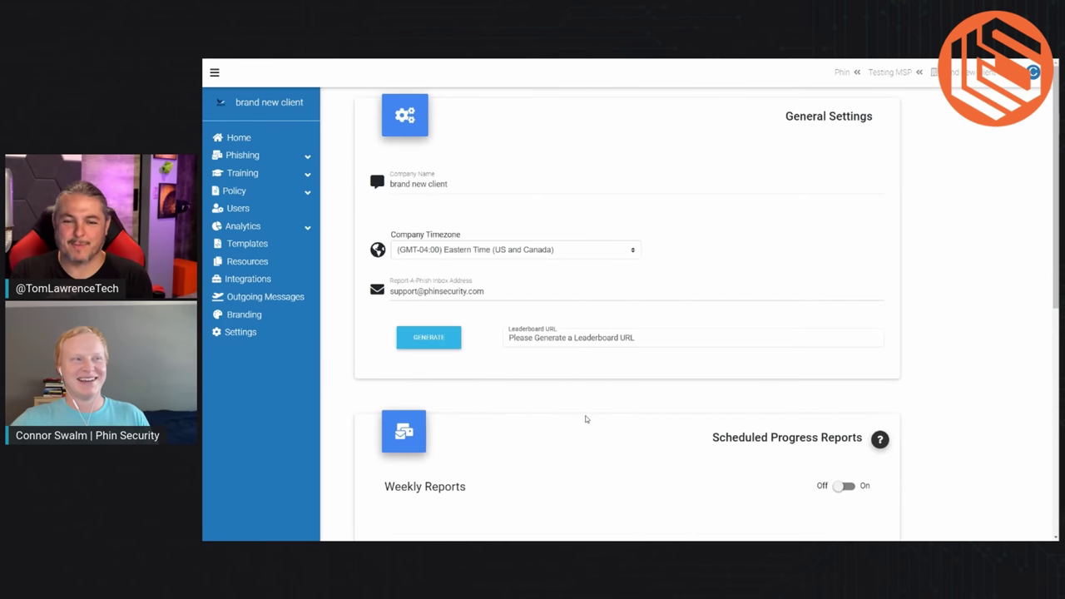
pyautogui.scroll(-3, 586, 420)
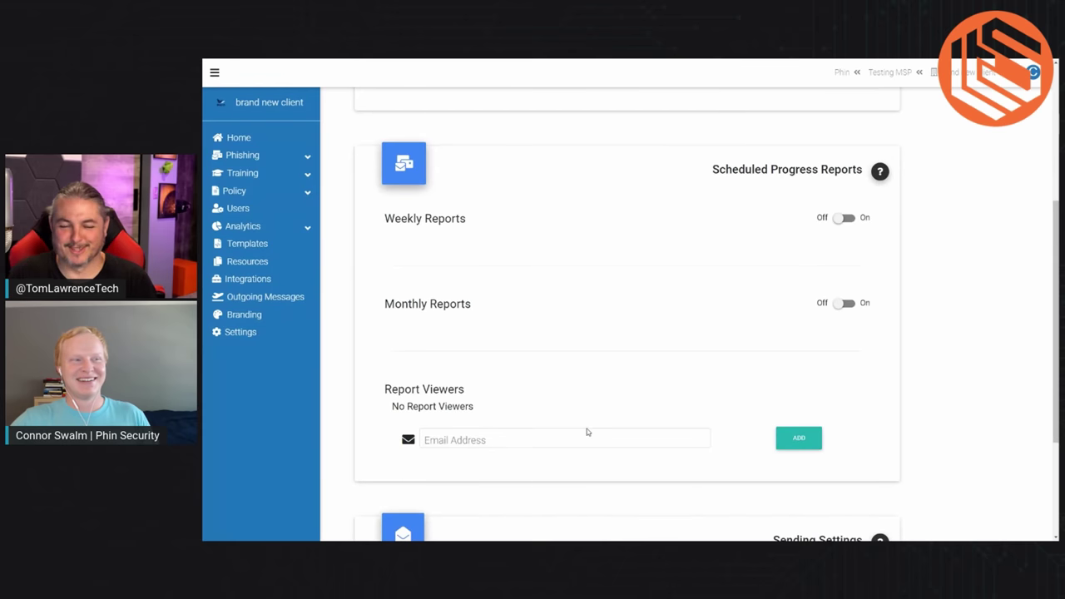
pyautogui.click(576, 440)
pyautogui.write('tom@tom.com')
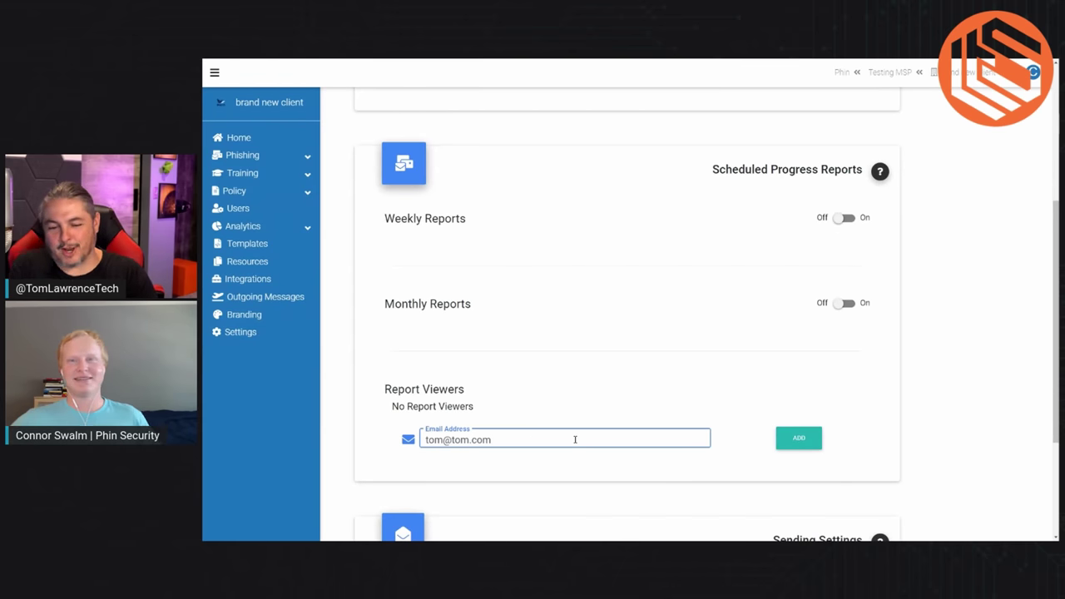
pyautogui.click(808, 441)
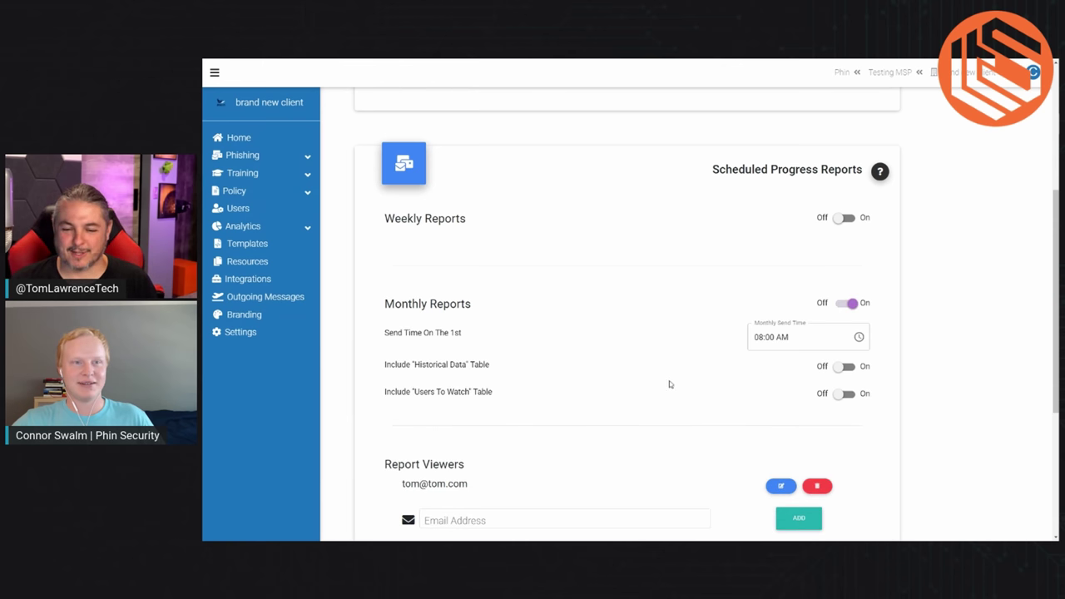
# Step: Include the Historical Data and Users To Watch tables in monthly reports, and add a second report viewer
pyautogui.scroll(-1, 650, 384)
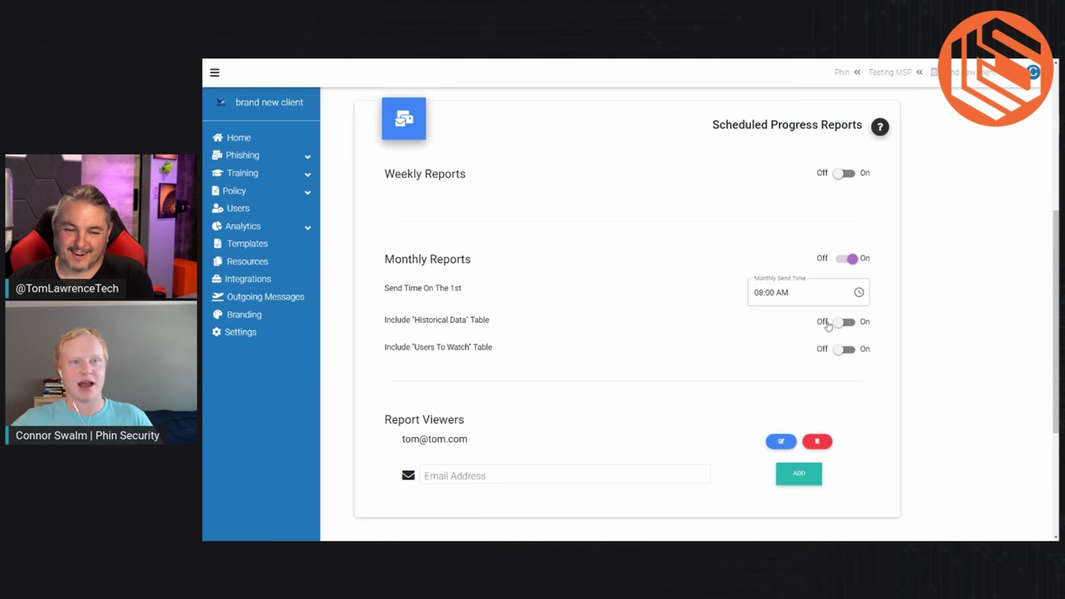
pyautogui.click(832, 323)
pyautogui.click(844, 350)
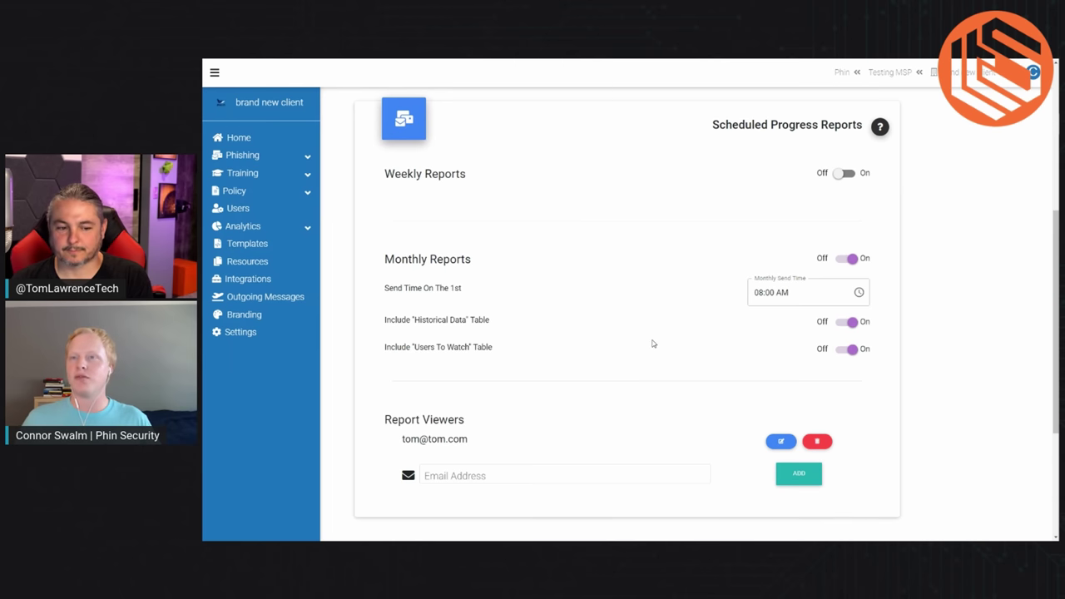
pyautogui.click(494, 475)
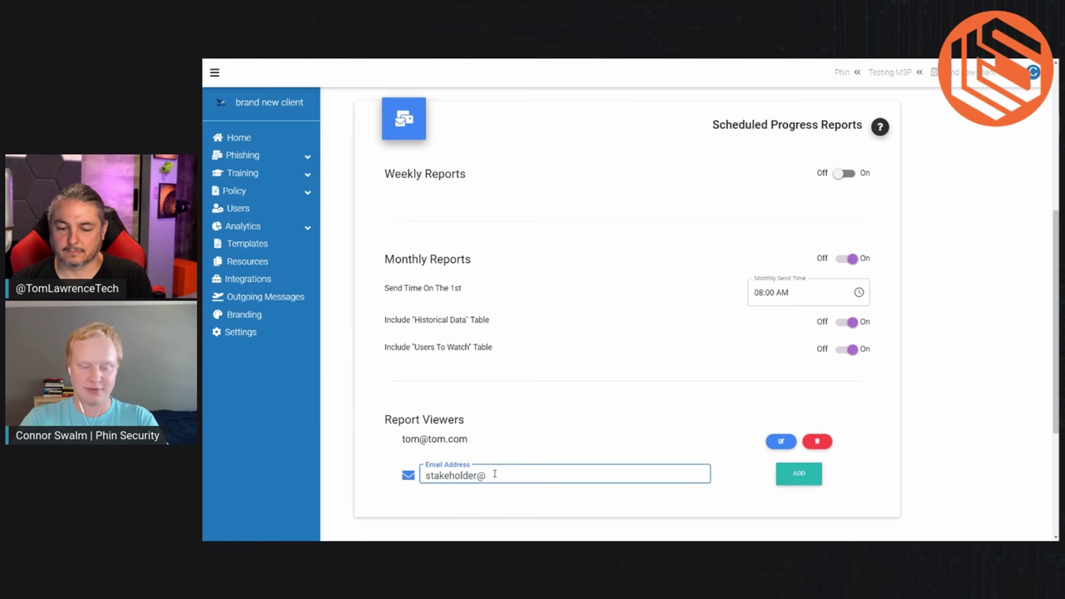
pyautogui.click(802, 474)
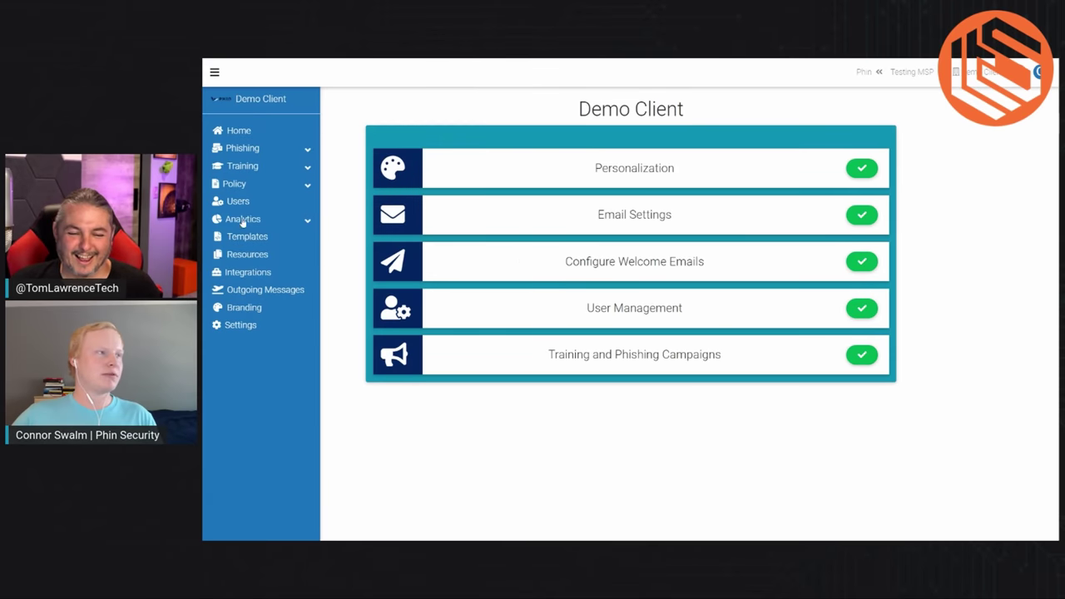
# Step: Open Demo Client's phishing analytics and browse the monthly chart, template pie charts and per-user results
pyautogui.click(242, 219)
pyautogui.click(247, 238)
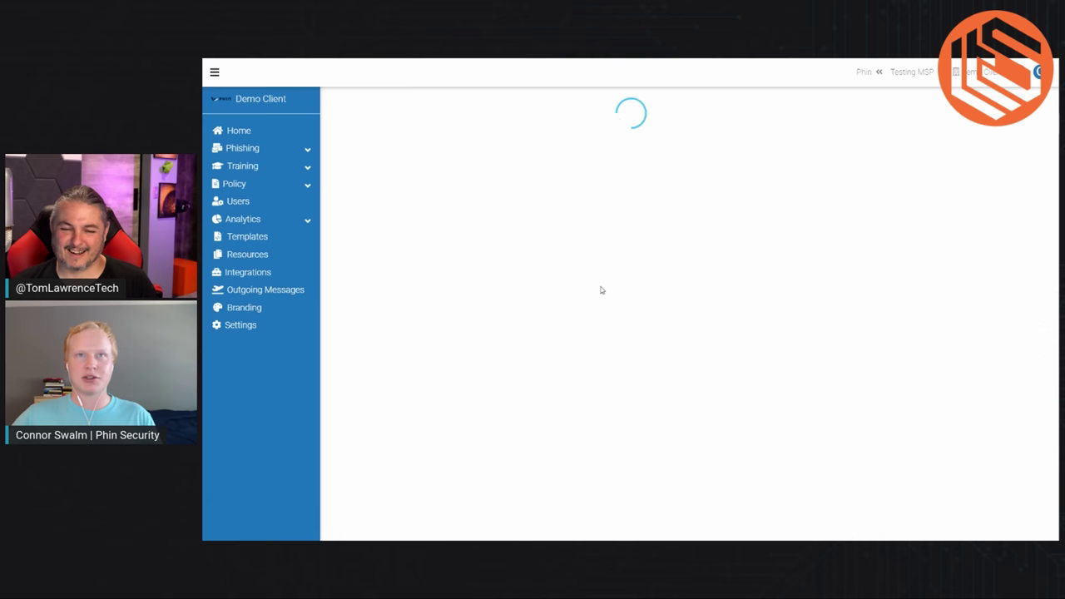
pyautogui.scroll(-1, 602, 290)
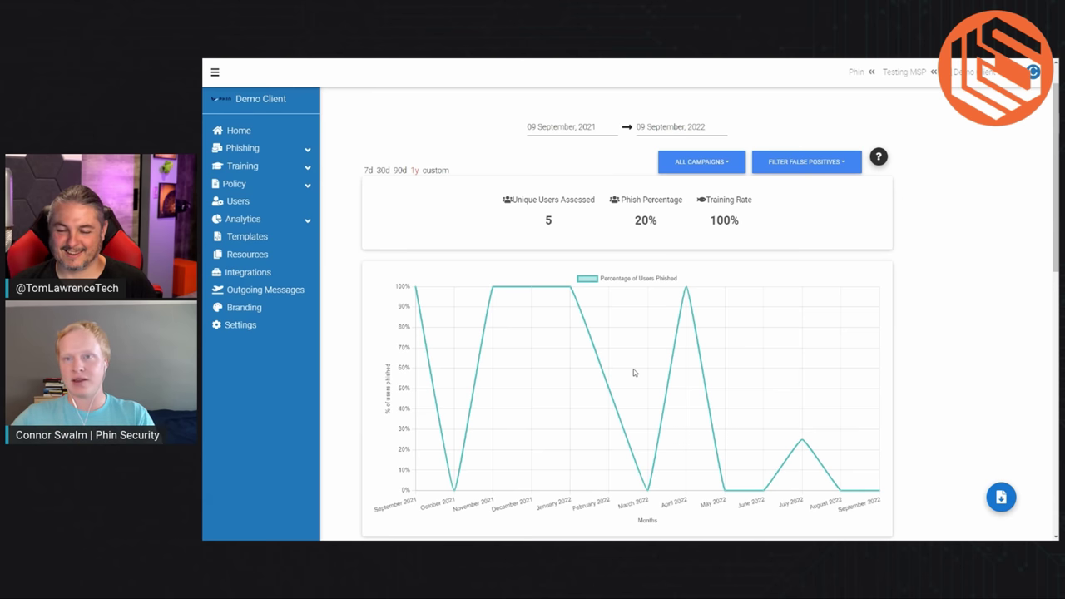
pyautogui.scroll(-3, 633, 373)
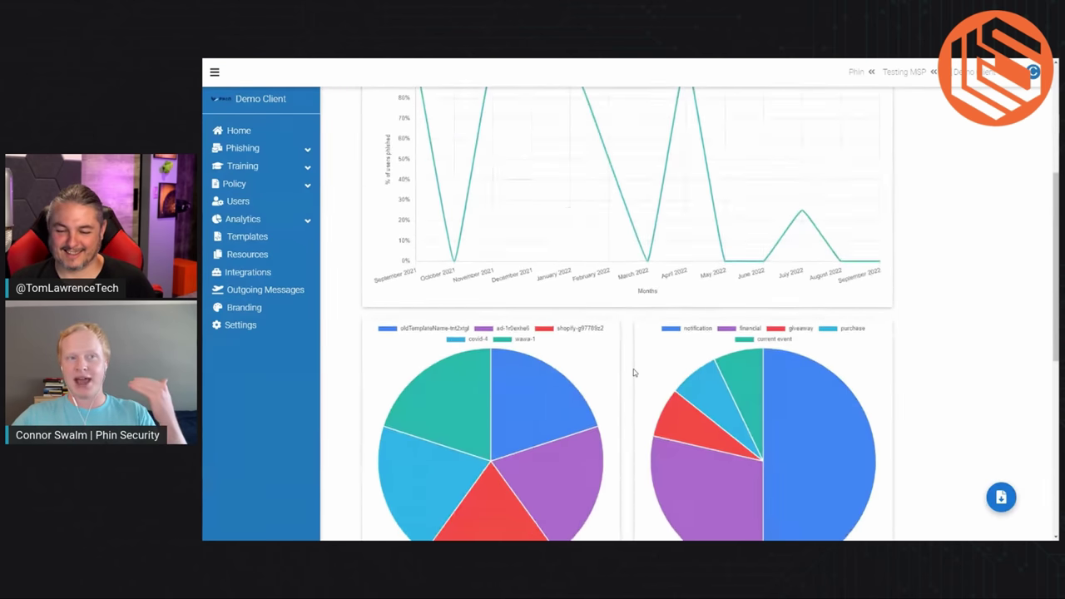
pyautogui.scroll(-2, 635, 371)
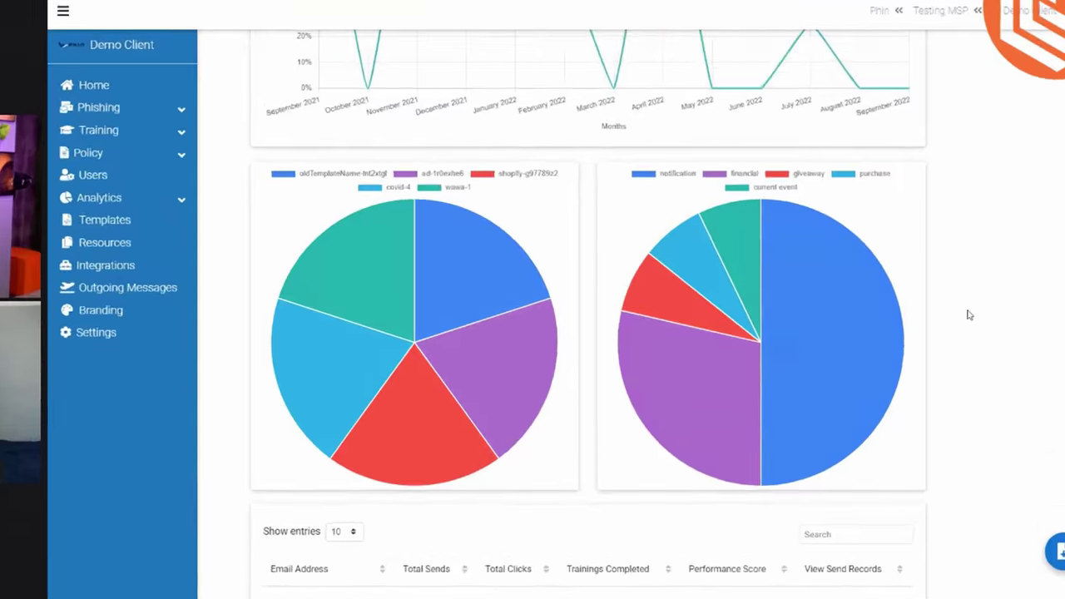
pyautogui.moveTo(853, 322)
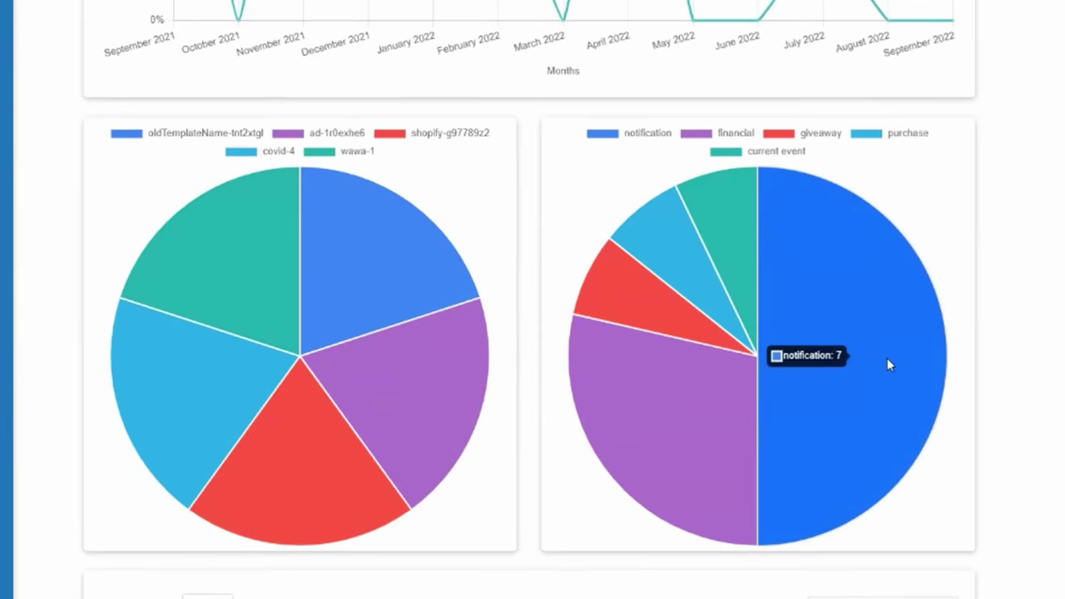
pyautogui.moveTo(720, 451)
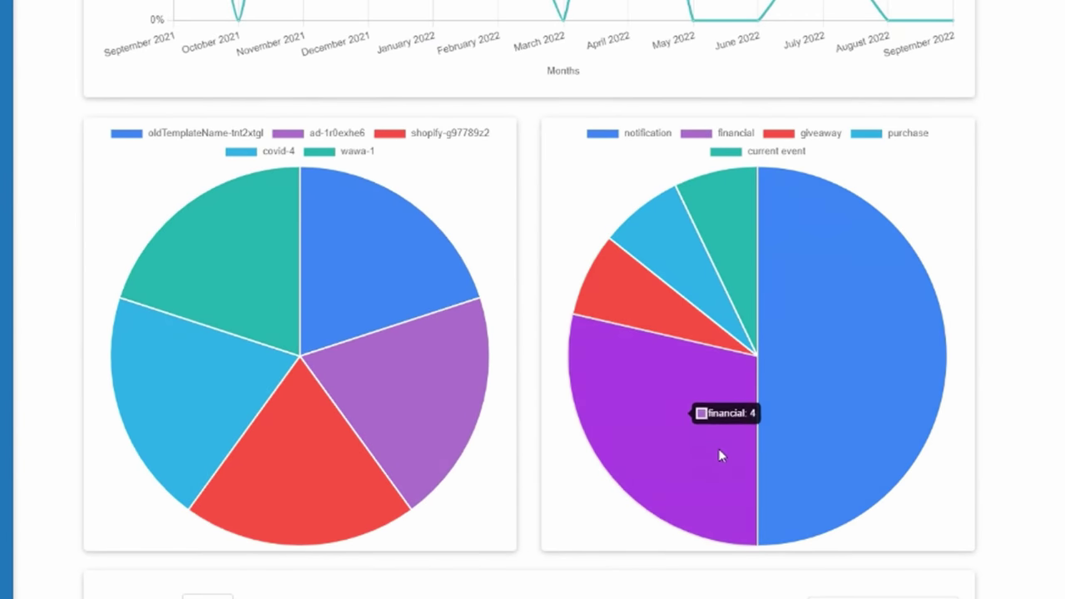
pyautogui.moveTo(326, 487)
pyautogui.scroll(-3, 562, 332)
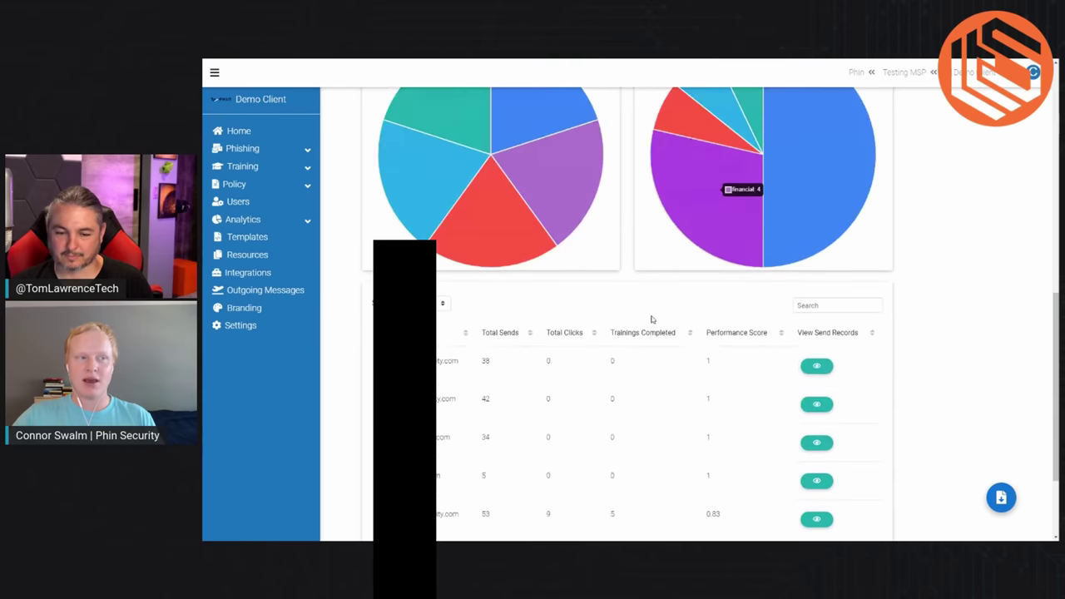
pyautogui.scroll(-1, 653, 320)
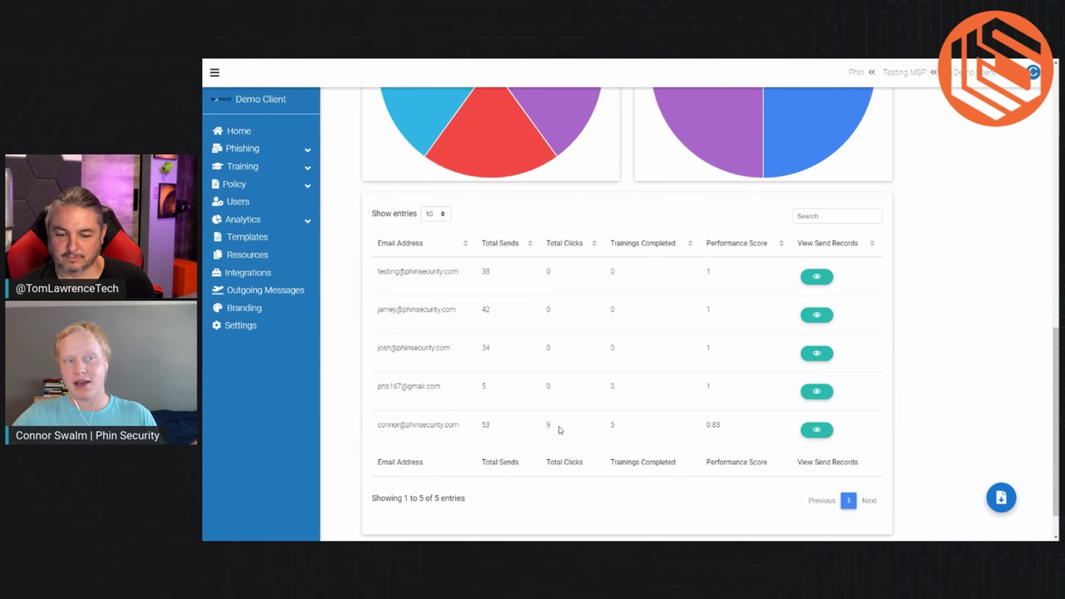
pyautogui.click(816, 431)
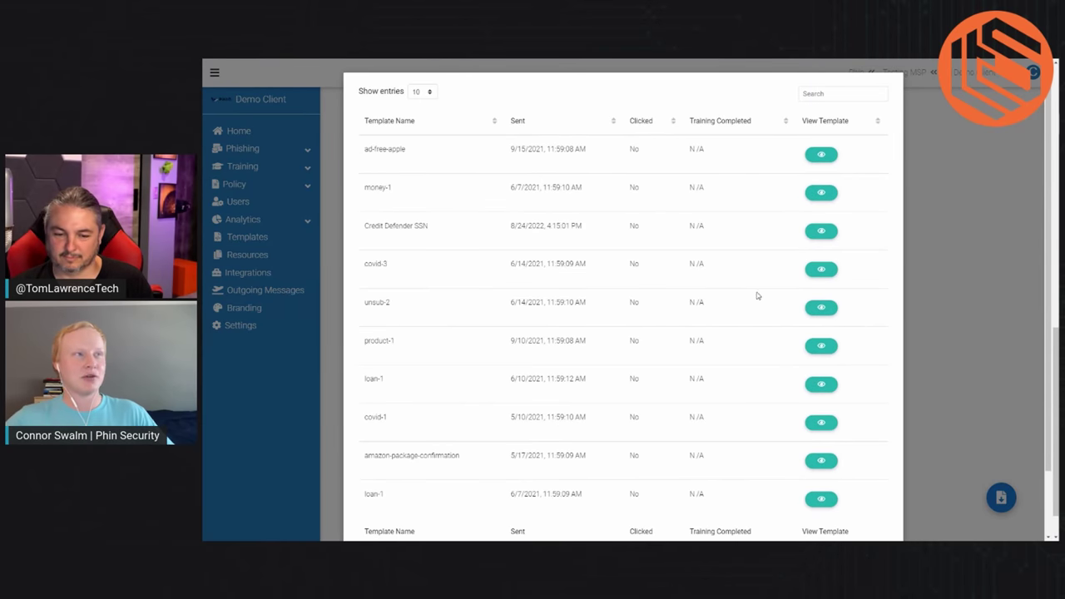
pyautogui.click(646, 126)
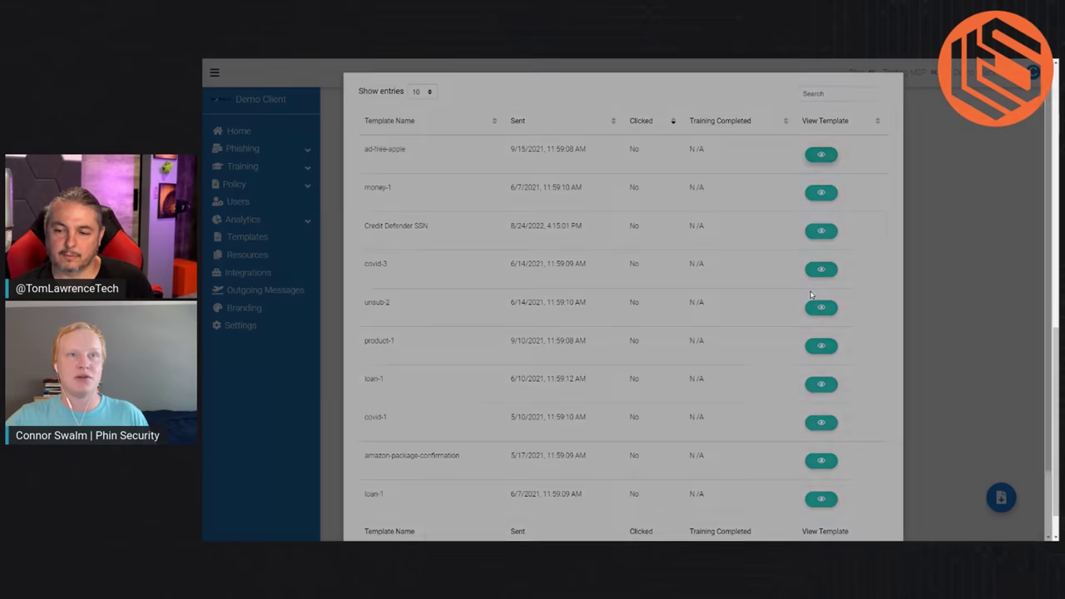
pyautogui.click(829, 155)
pyautogui.scroll(-2, 628, 407)
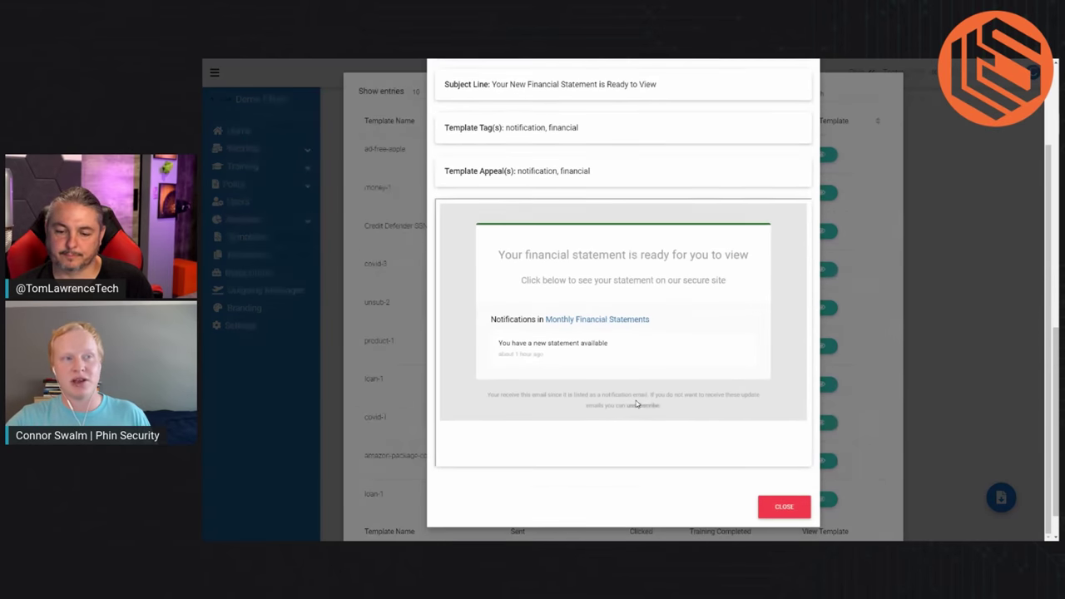
pyautogui.click(783, 508)
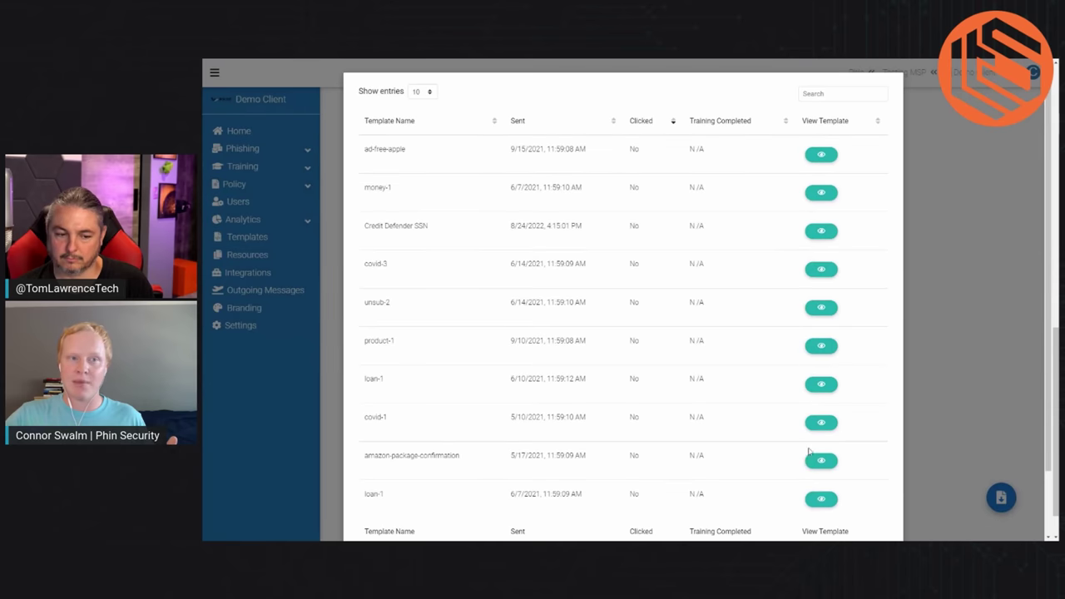
pyautogui.click(949, 314)
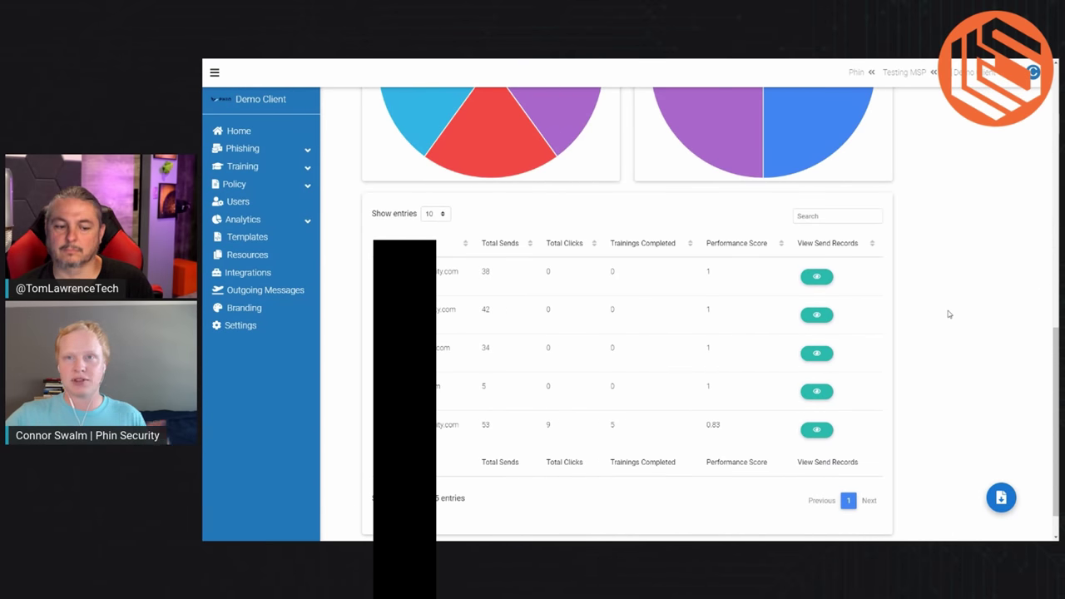
# Step: Open the Templates page and browse the default phishing templates
pyautogui.click(233, 241)
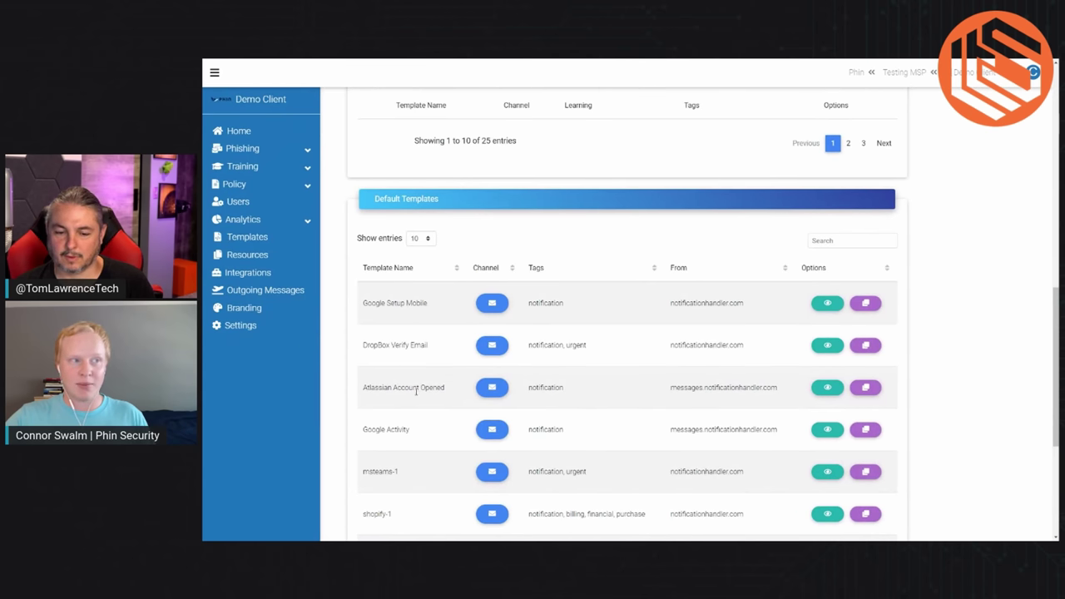
pyautogui.scroll(-2, 392, 434)
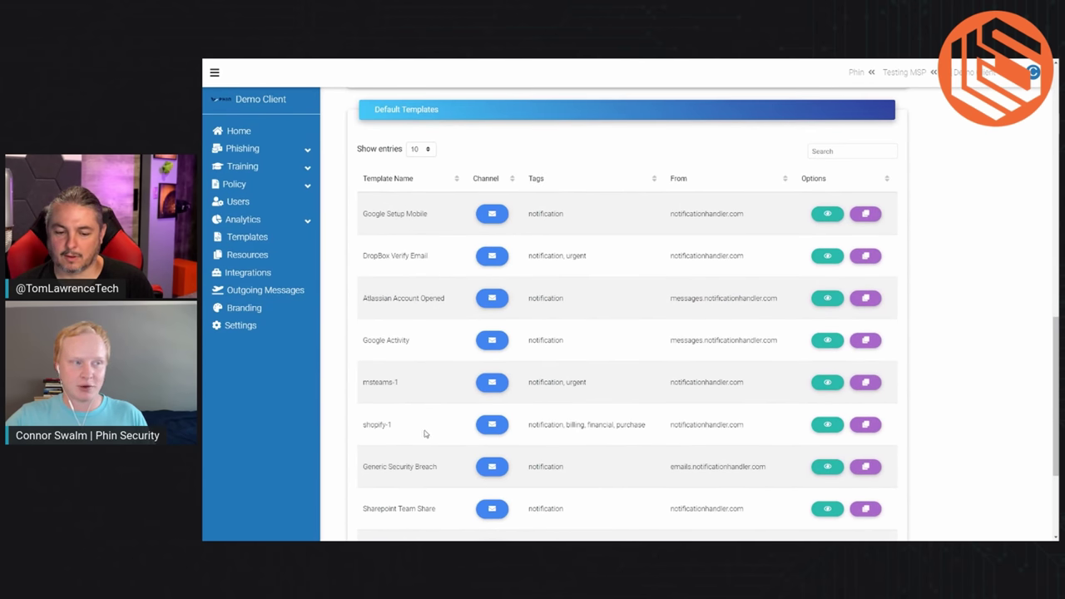
pyautogui.scroll(-1, 424, 435)
pyautogui.scroll(-1, 410, 433)
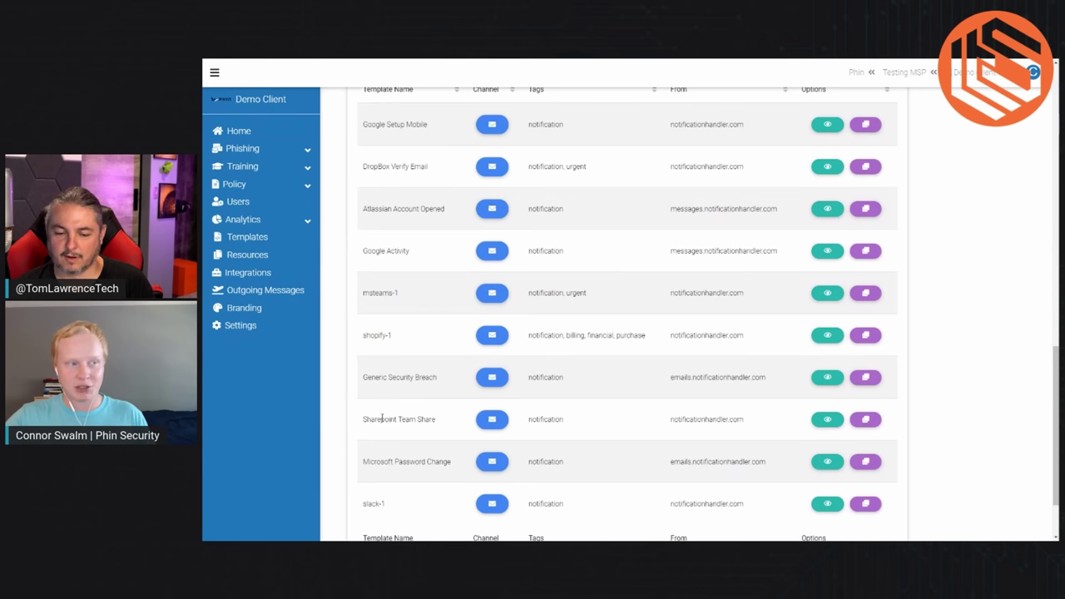
pyautogui.scroll(-1, 416, 461)
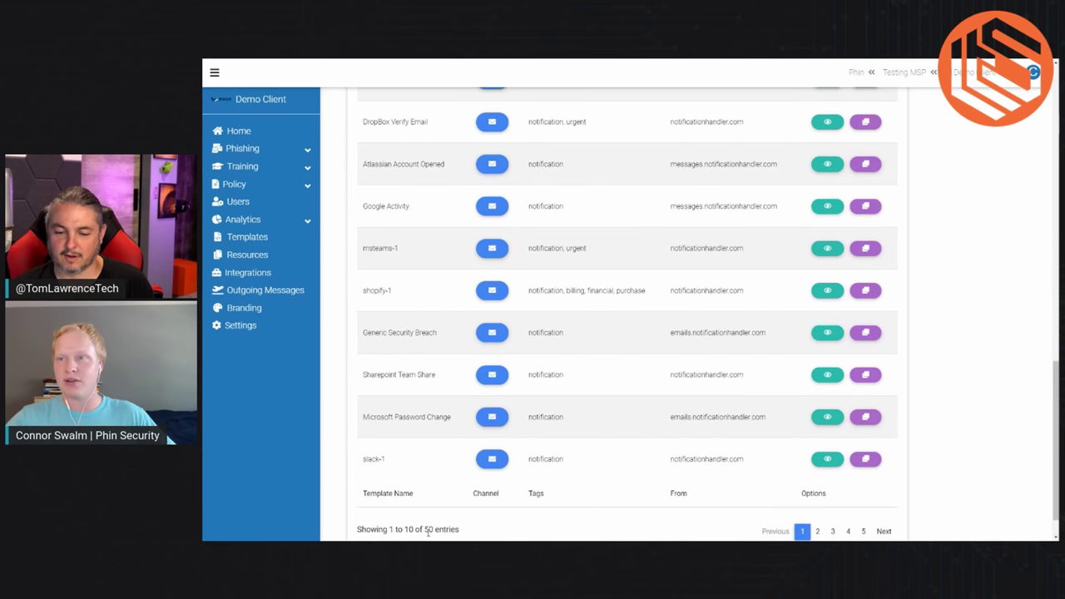
pyautogui.scroll(4, 594, 379)
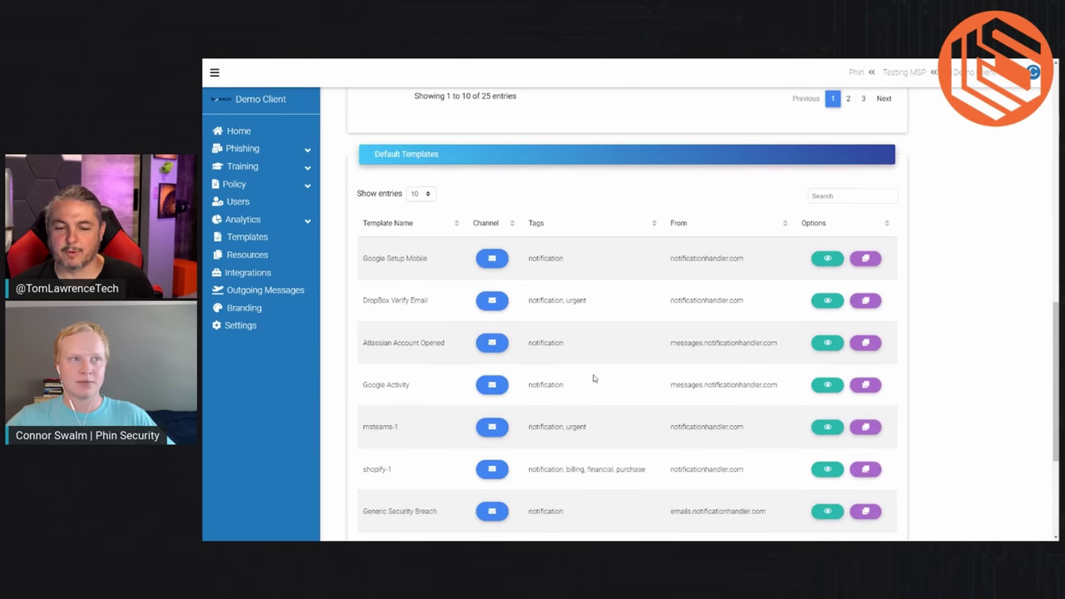
pyautogui.scroll(6, 594, 379)
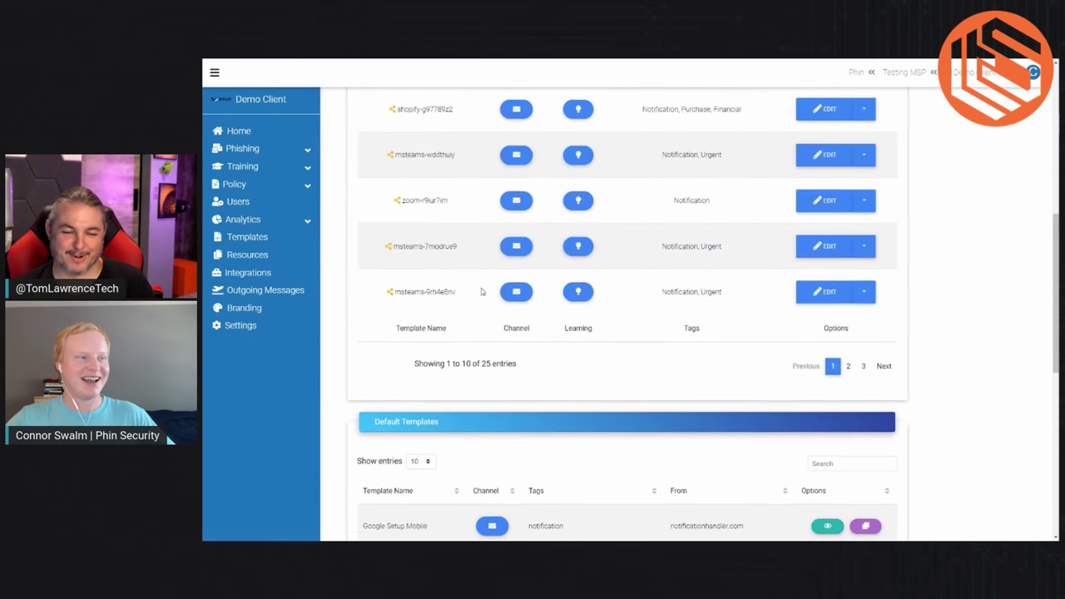
pyautogui.scroll(-3, 481, 292)
# Step: Search the default templates and preview bww-deal, the Buffalo Wild Wings free-wings offer
pyautogui.click(874, 197)
pyautogui.write('bank')
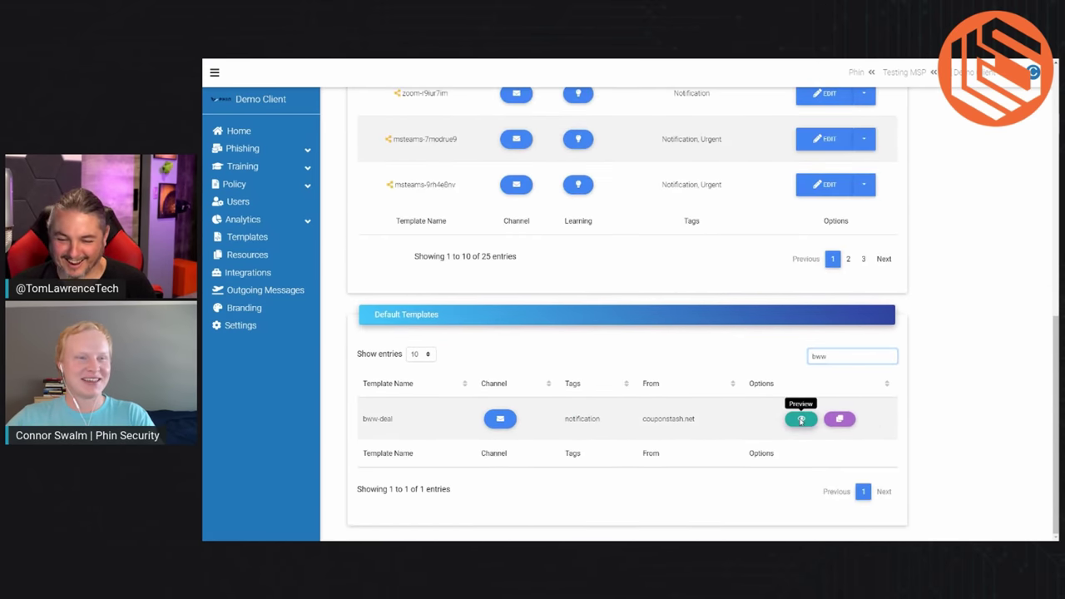
pyautogui.click(803, 425)
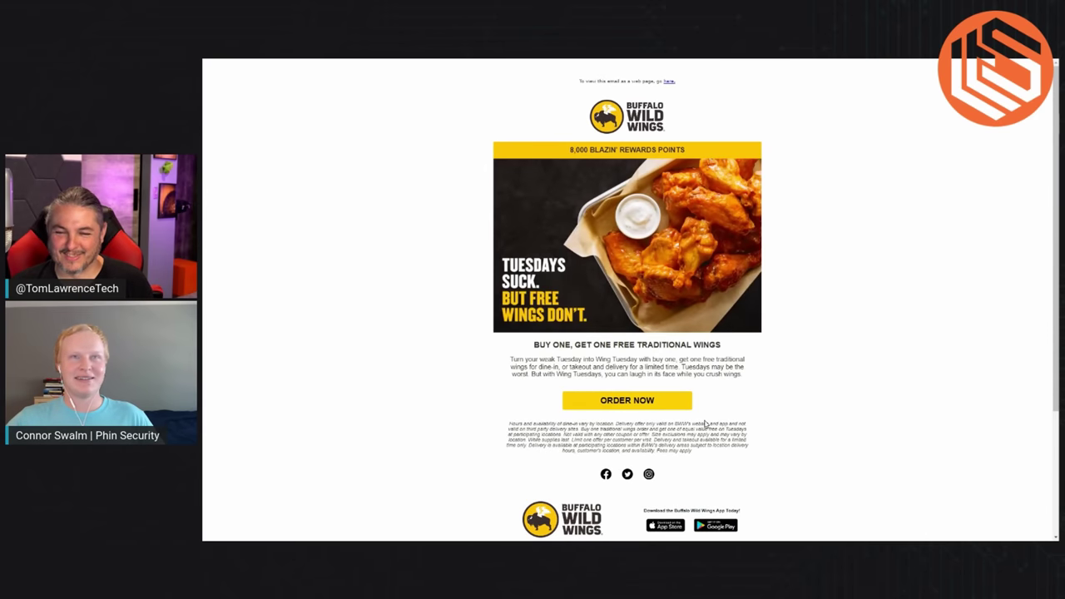
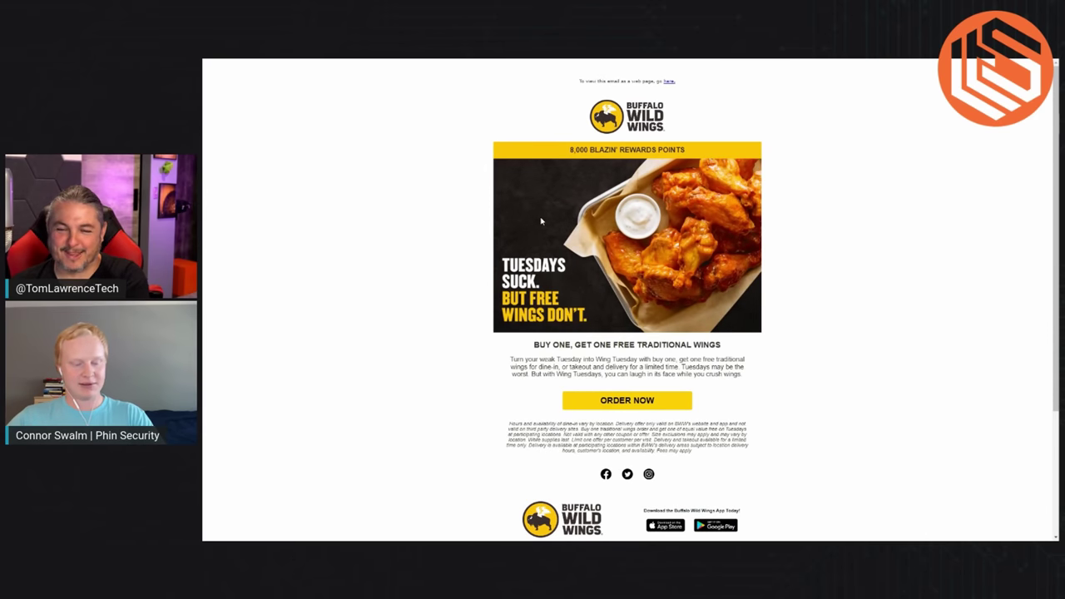
# Step: Review the bww-deal email preview down to its {{email}} footer placeholder, then close it
pyautogui.scroll(-3, 657, 335)
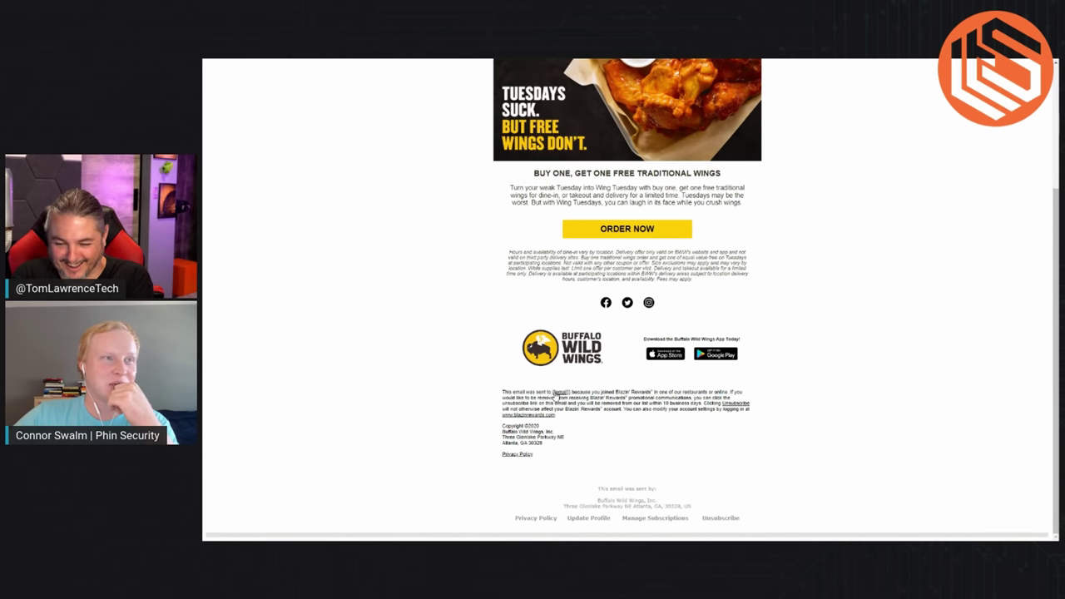
pyautogui.moveTo(548, 392); pyautogui.dragTo(575, 393)
pyautogui.click(596, 456)
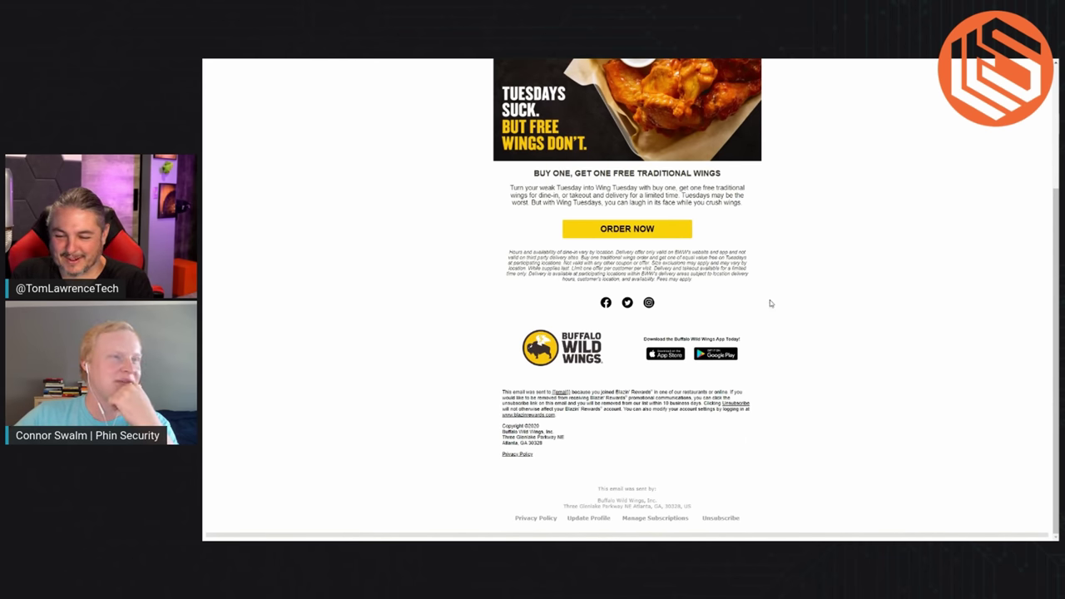
pyautogui.scroll(1, 768, 305)
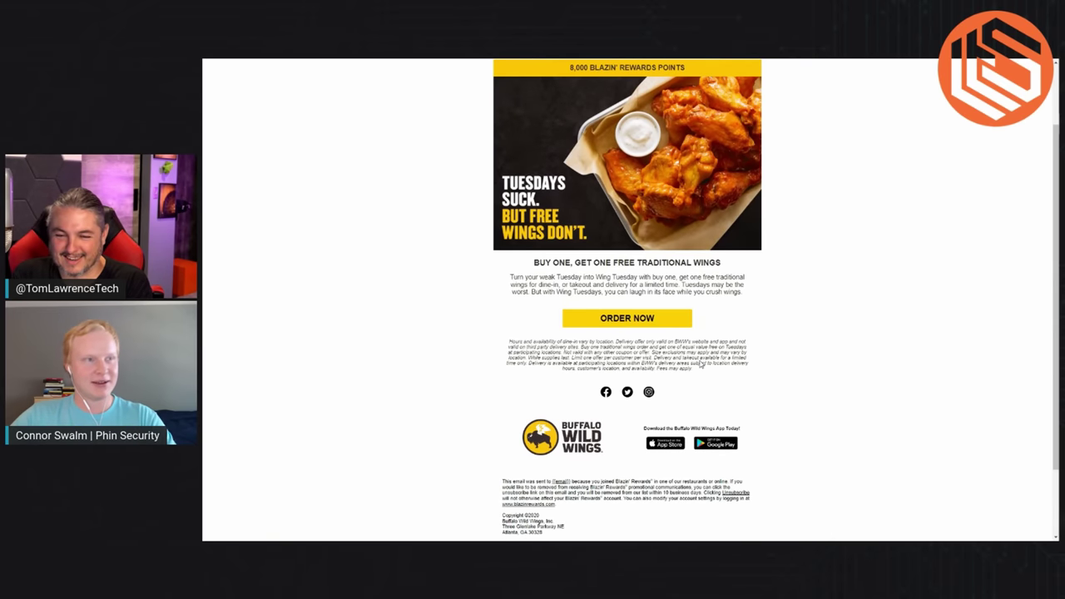
pyautogui.press('Escape')
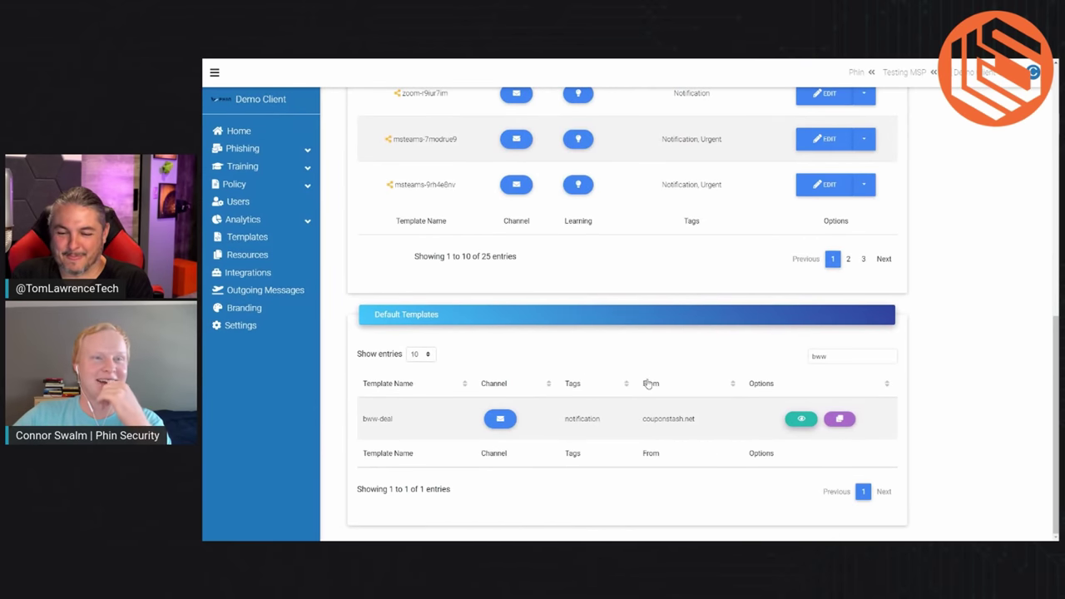
# Step: Replace the 'bww' filter with trial searches 'ei' and 'ba', then clear it and scroll up
pyautogui.click(844, 357)
pyautogui.press('BackSpace')
pyautogui.press('BackSpace')
pyautogui.press('BackSpace')
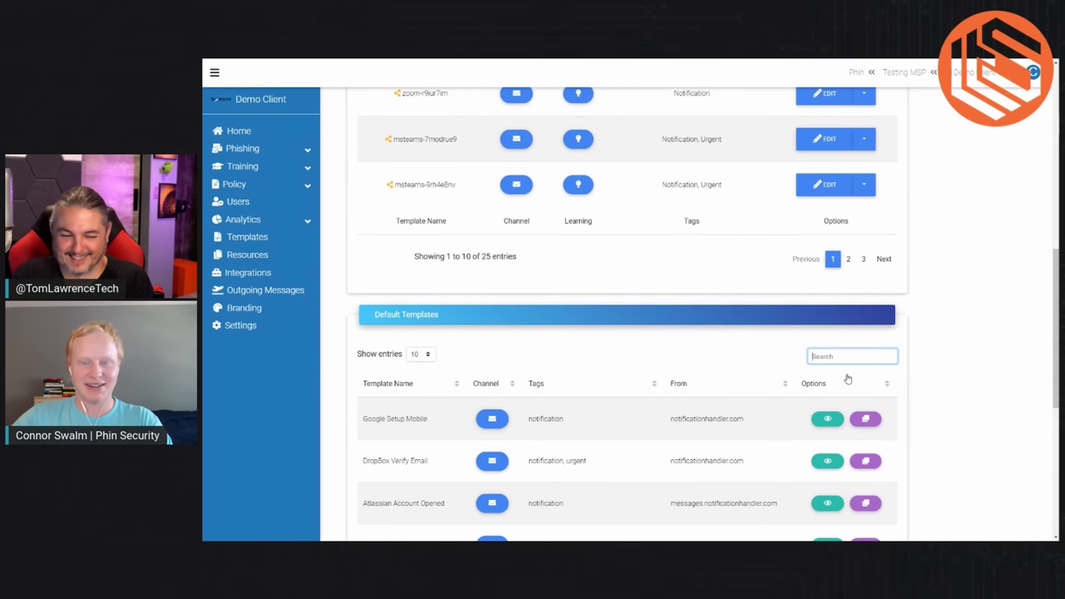
pyautogui.write('ei')
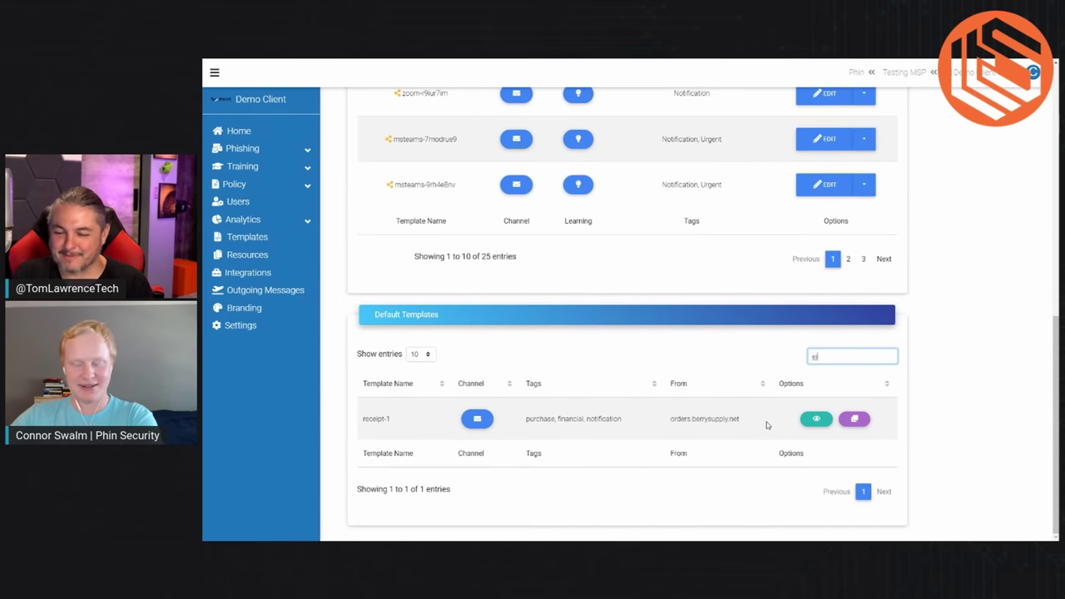
pyautogui.press('BackSpace')
pyautogui.press('BackSpace')
pyautogui.write('ba')
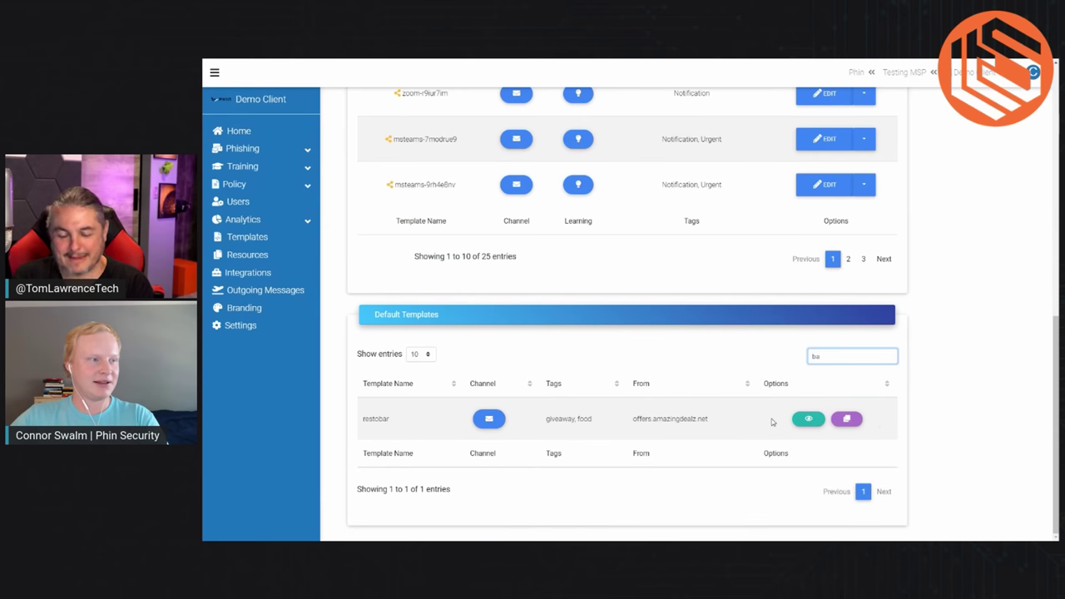
pyautogui.press('BackSpace')
pyautogui.press('BackSpace')
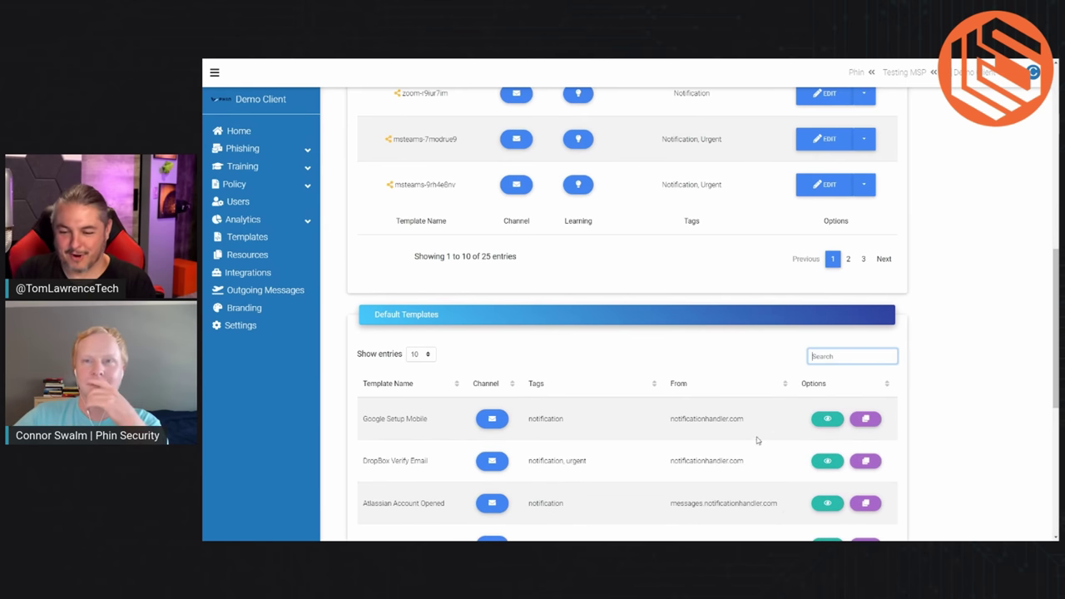
pyautogui.scroll(3, 666, 412)
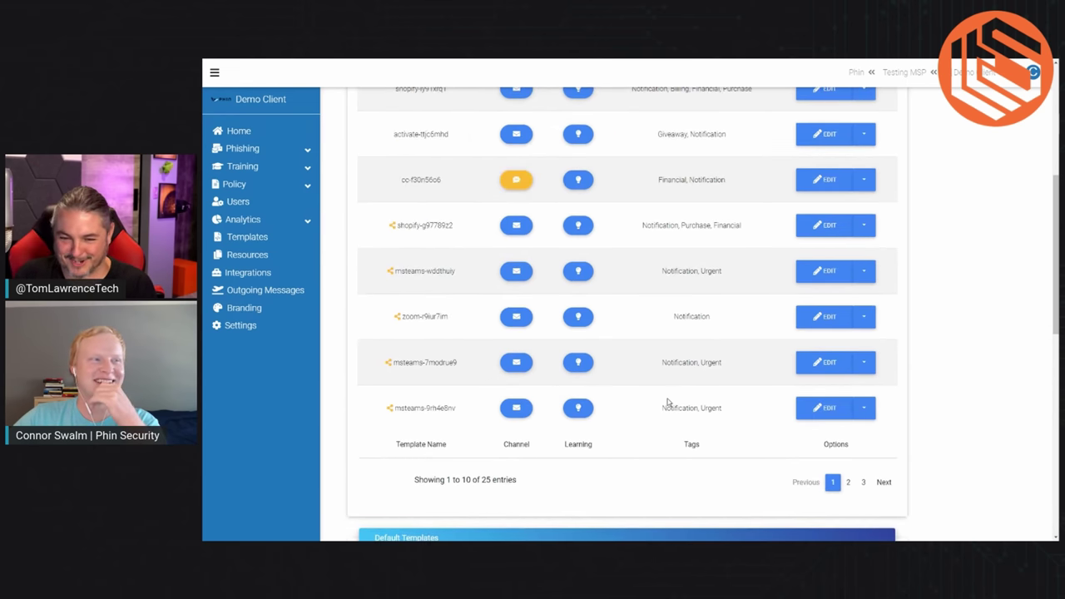
pyautogui.scroll(4, 762, 403)
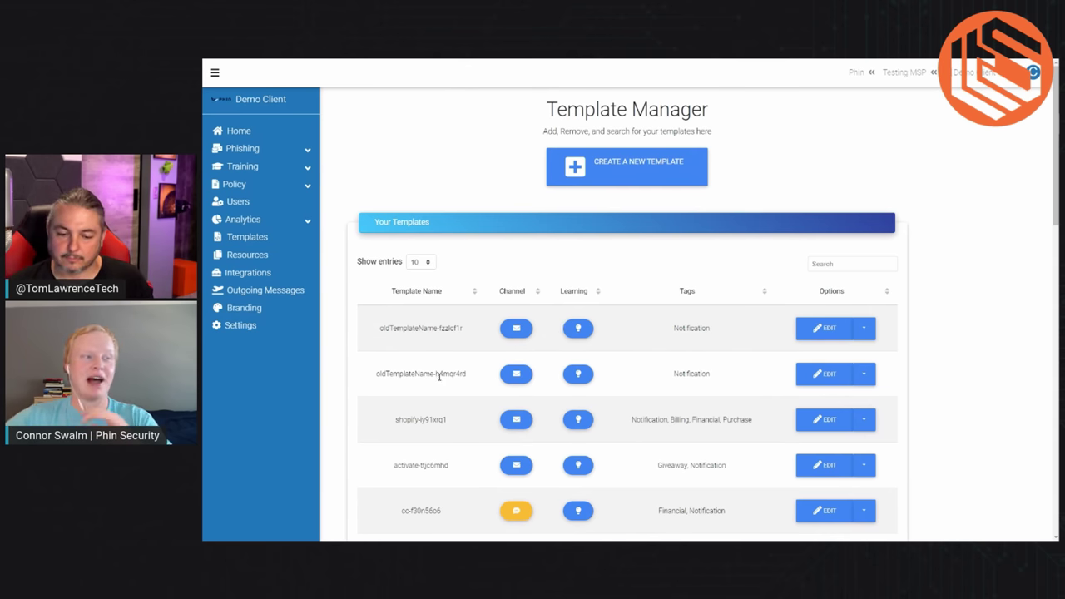
# Step: Show the Preview, Clone, Share and Delete options for the oldTemplateName-h4mqr4rd template
pyautogui.scroll(-1, 457, 386)
pyautogui.scroll(-1, 456, 385)
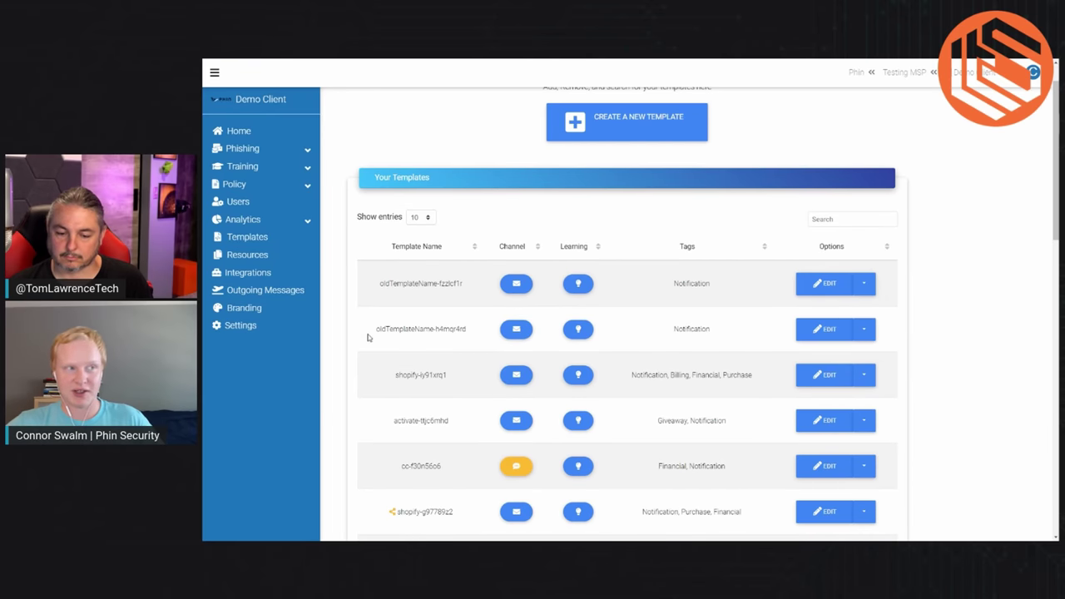
pyautogui.moveTo(373, 330); pyautogui.dragTo(472, 337)
pyautogui.click(474, 339)
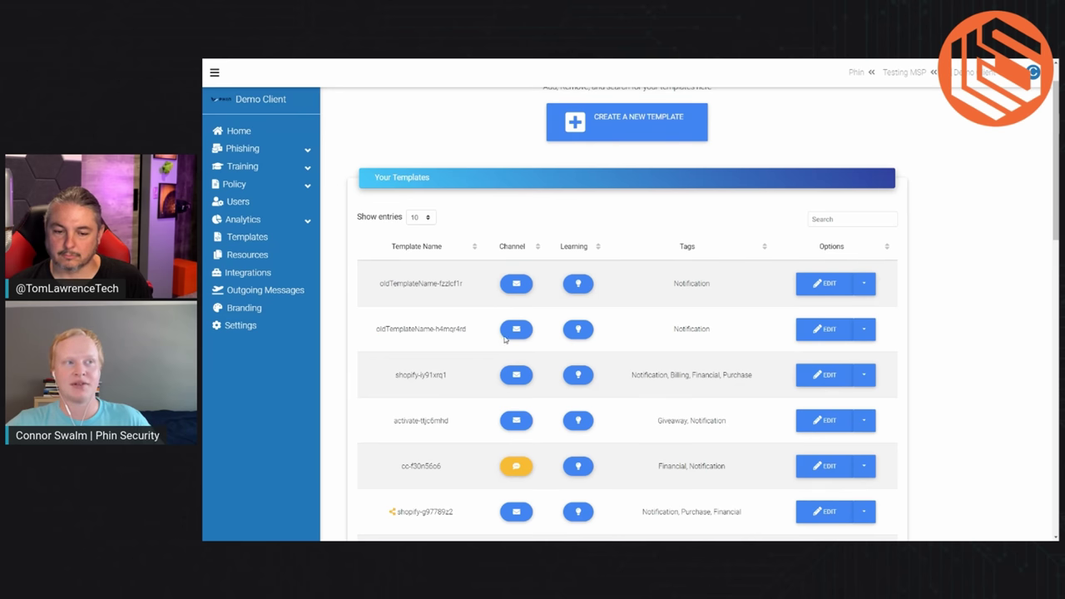
pyautogui.click(863, 331)
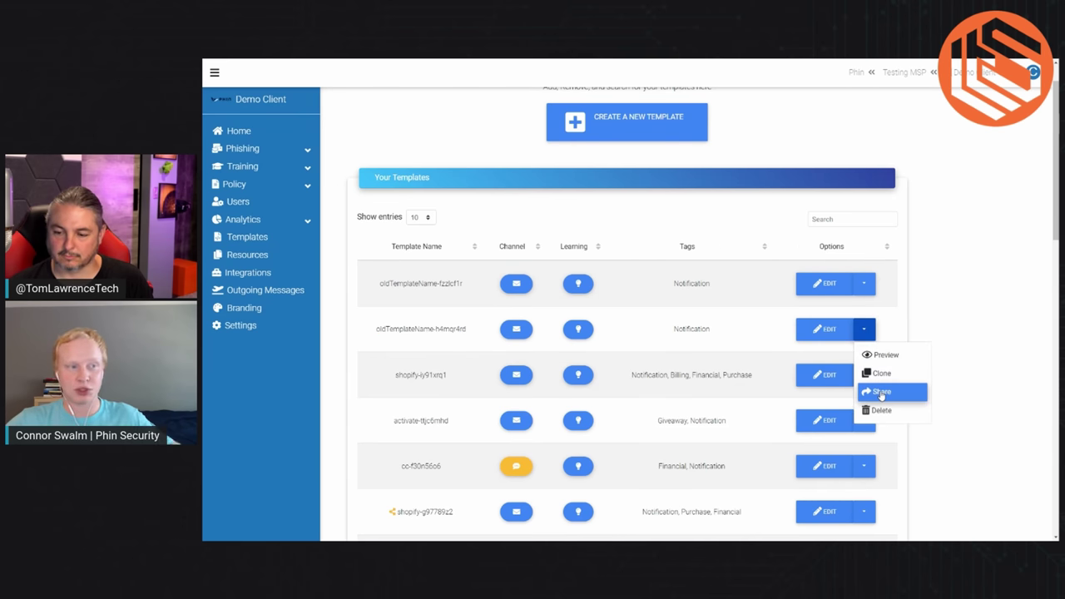
# Step: Dismiss the options menu, select the shopify template's tag list, and return to the top
pyautogui.scroll(-1, 478, 431)
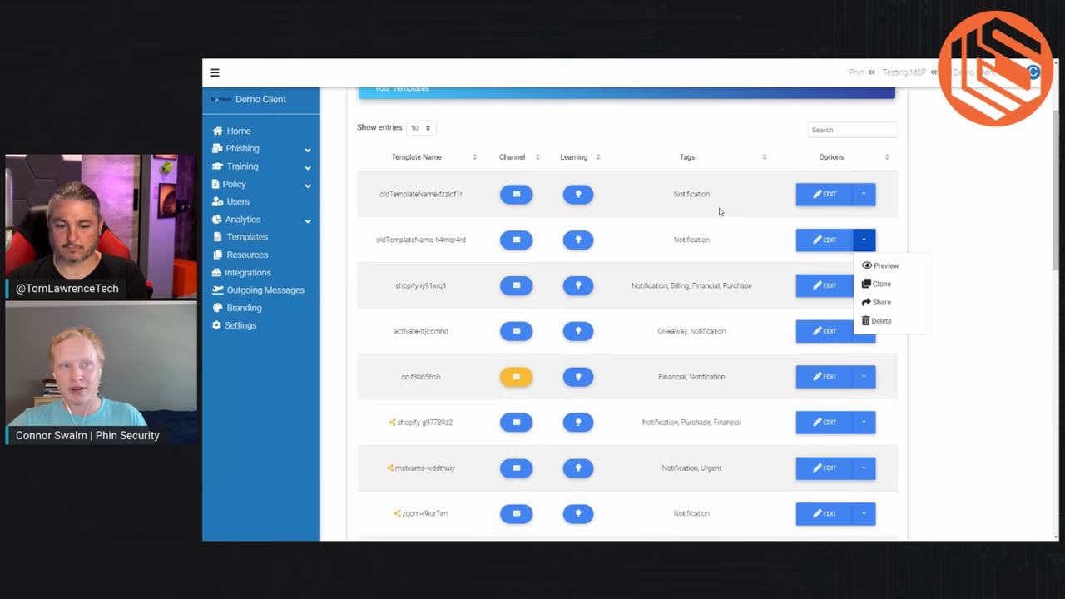
pyautogui.moveTo(633, 286); pyautogui.dragTo(749, 287)
pyautogui.click(753, 287)
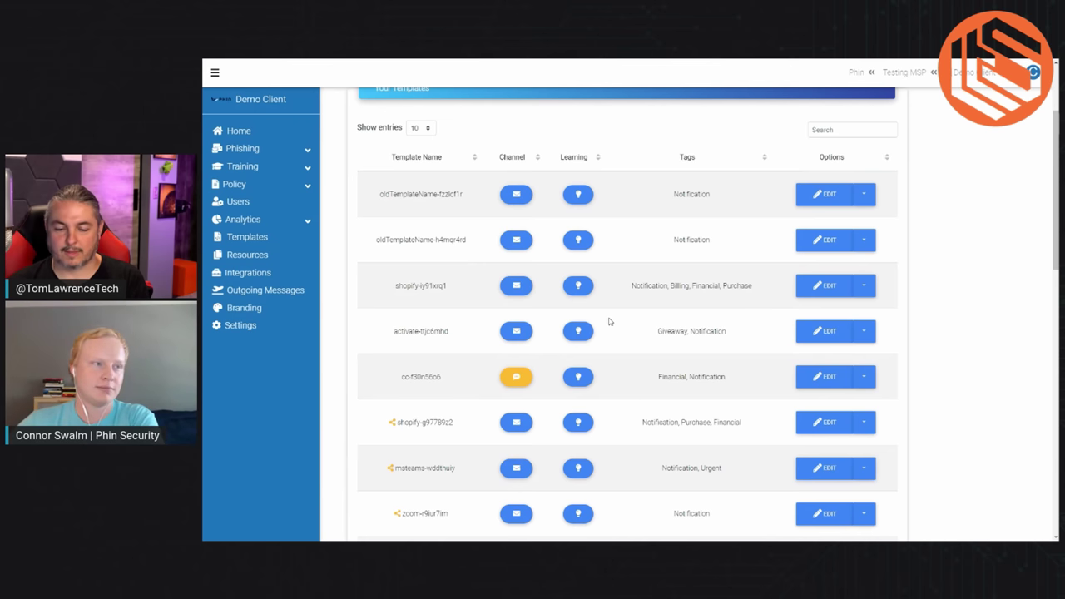
pyautogui.scroll(1, 634, 312)
pyautogui.scroll(3, 634, 312)
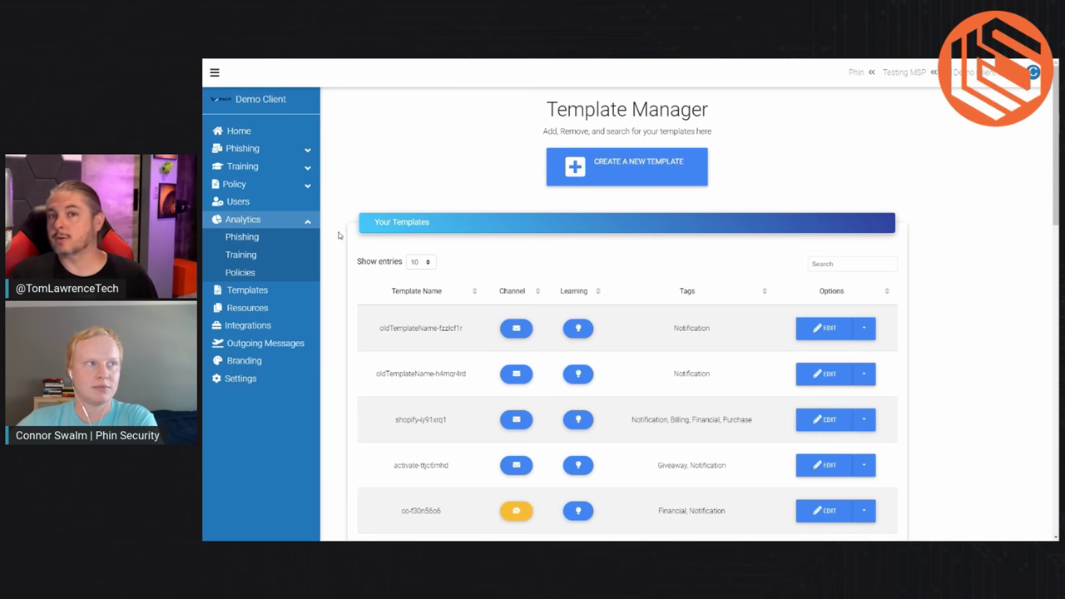
# Step: Collapse Analytics, go to Phishing > Dashboard, and edit the second Active Campaigns entry
pyautogui.click(247, 219)
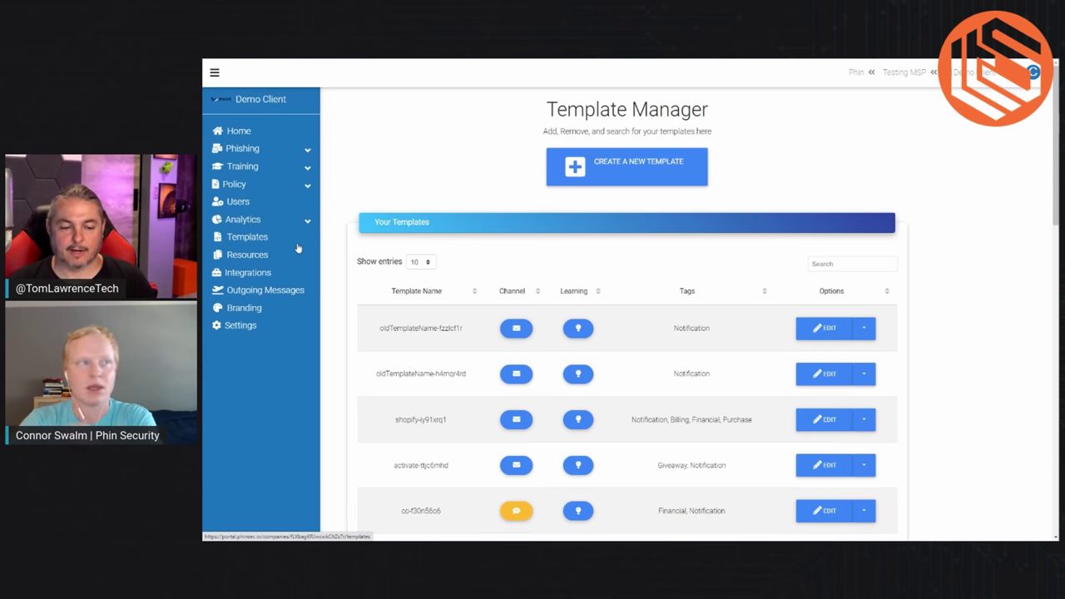
pyautogui.click(249, 150)
pyautogui.click(250, 163)
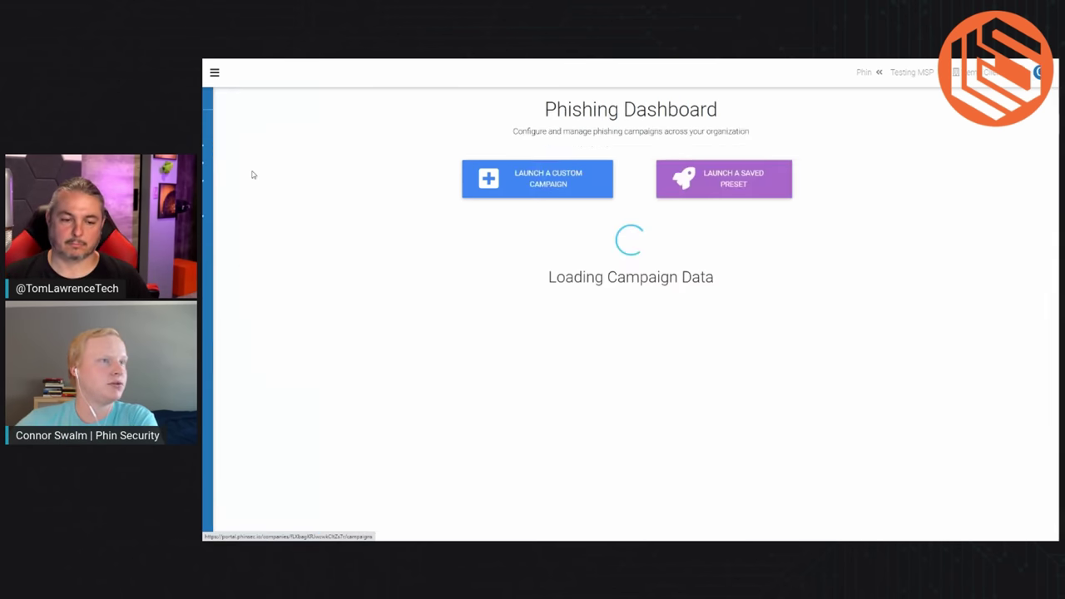
pyautogui.scroll(-2, 575, 376)
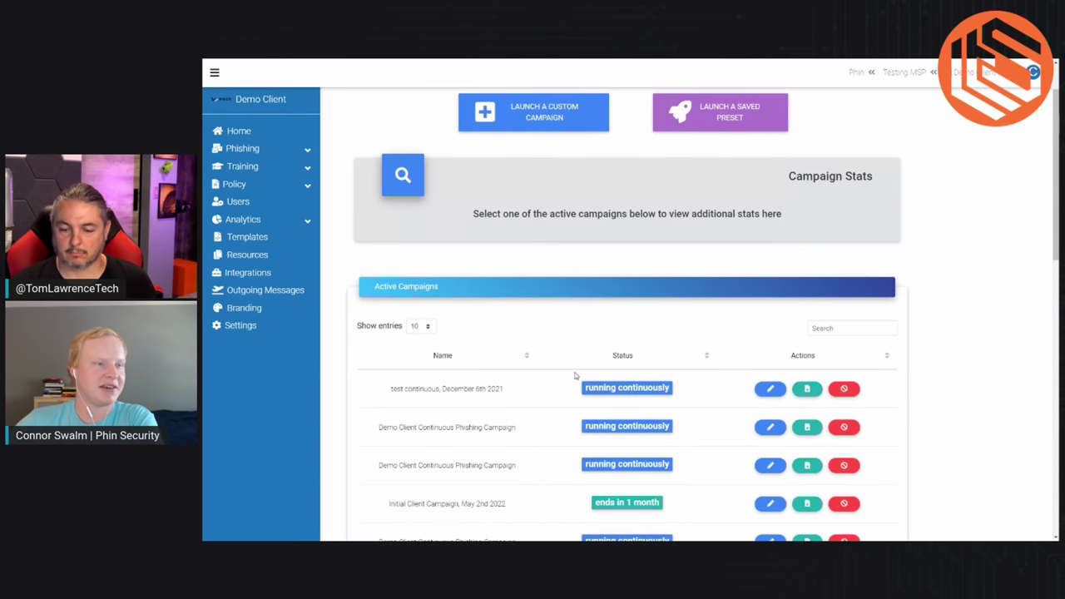
pyautogui.scroll(-1, 574, 375)
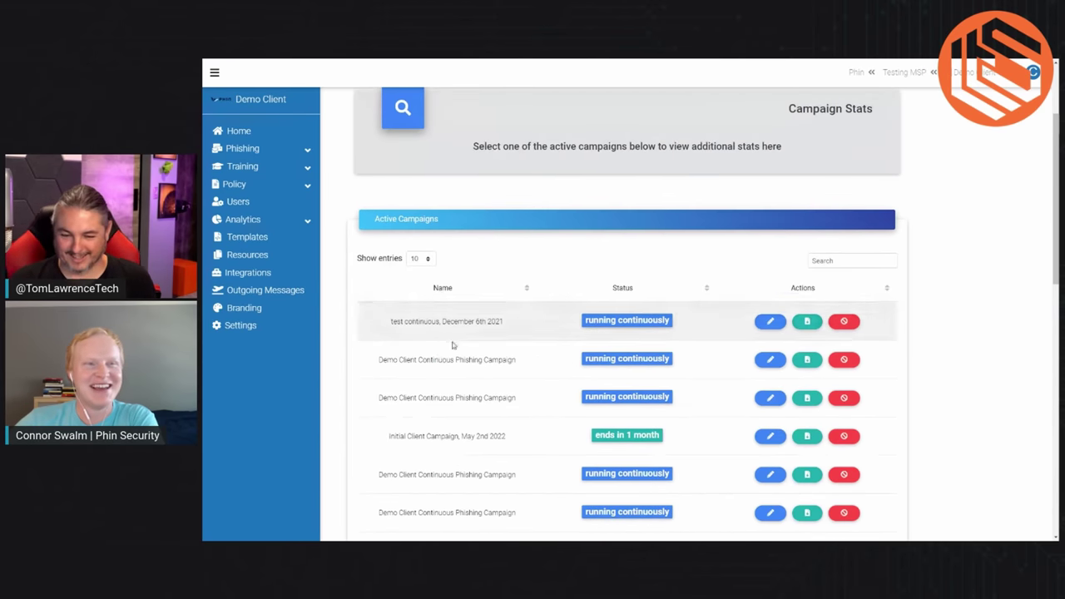
pyautogui.scroll(-3, 666, 375)
pyautogui.click(770, 226)
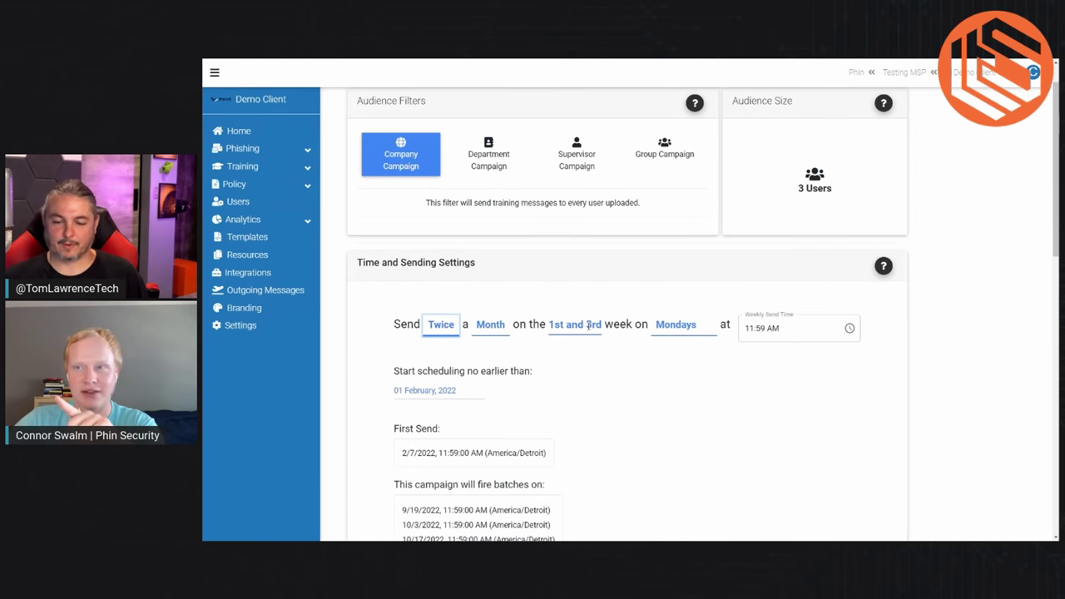
pyautogui.click(759, 329)
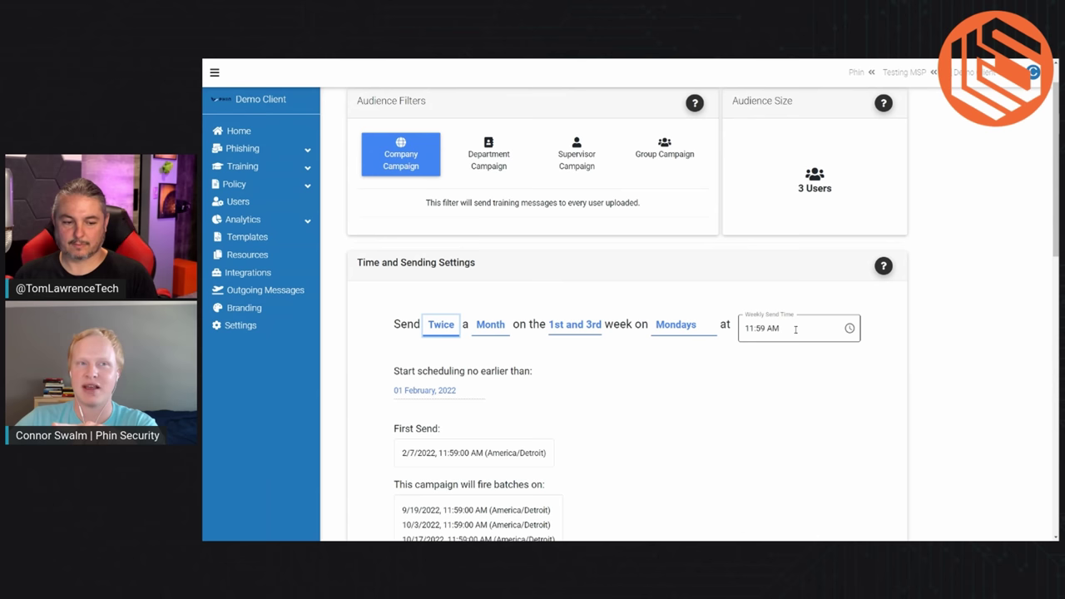
pyautogui.click(773, 422)
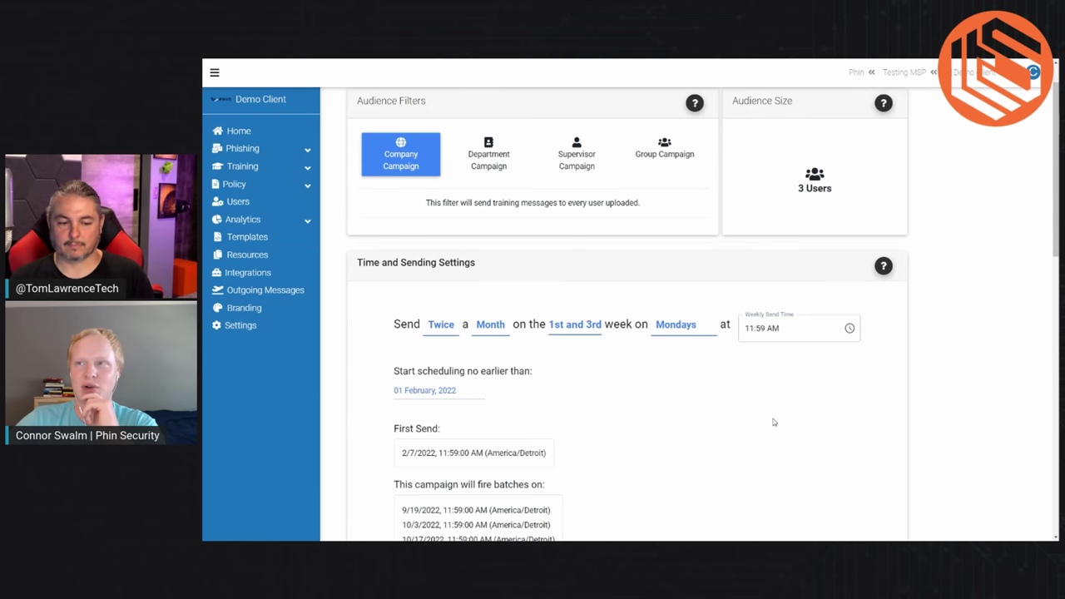
pyautogui.click(681, 153)
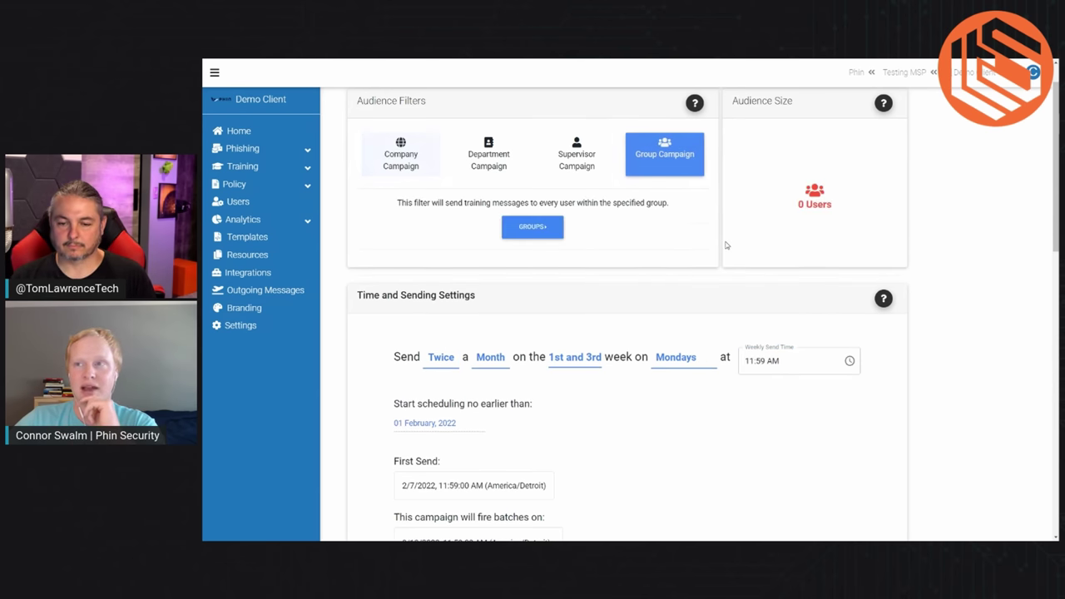
pyautogui.click(532, 226)
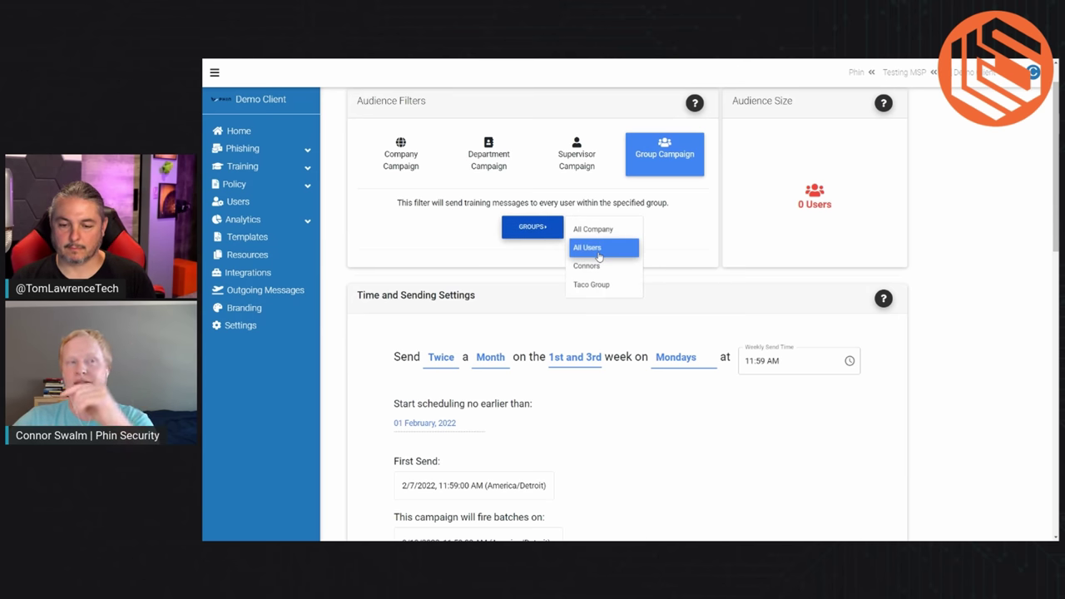
pyautogui.click(400, 154)
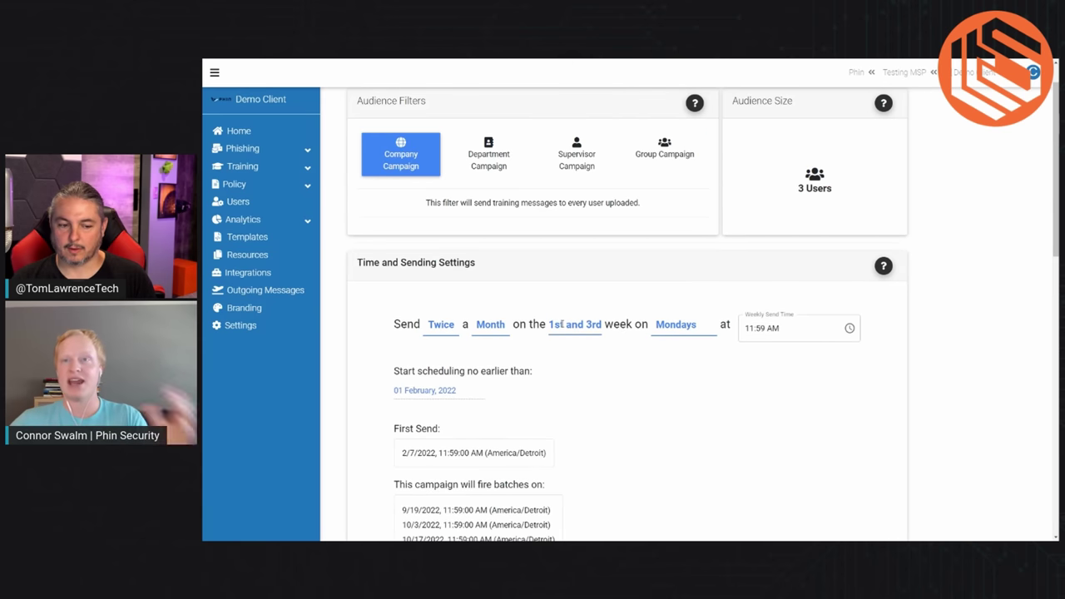
pyautogui.scroll(-8, 662, 352)
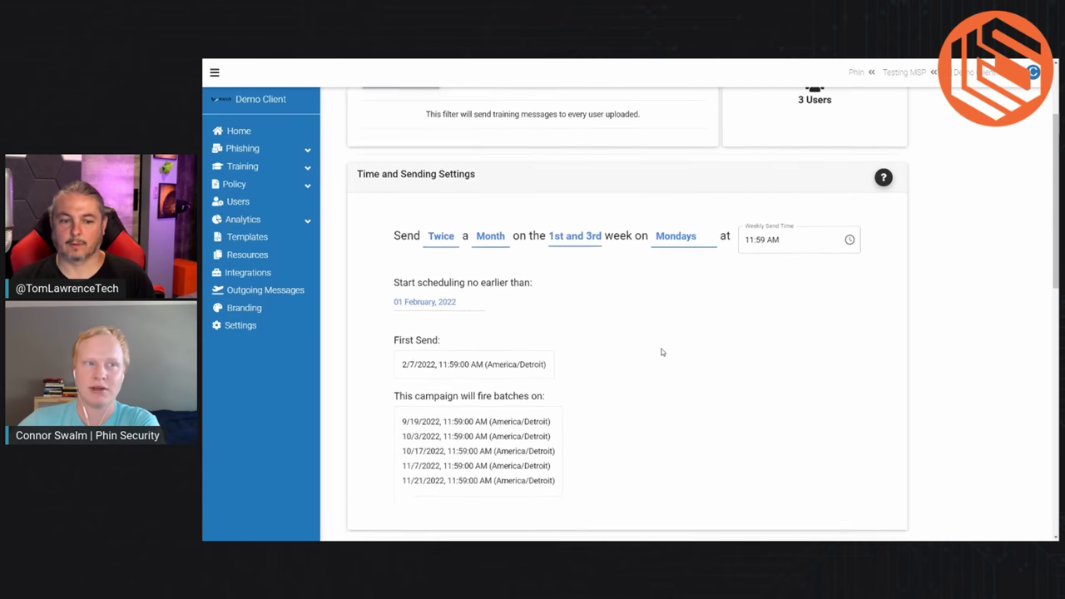
# Step: Turn off the healthcare row in Template Categories, leaving the other seven enabled
pyautogui.scroll(-2, 661, 352)
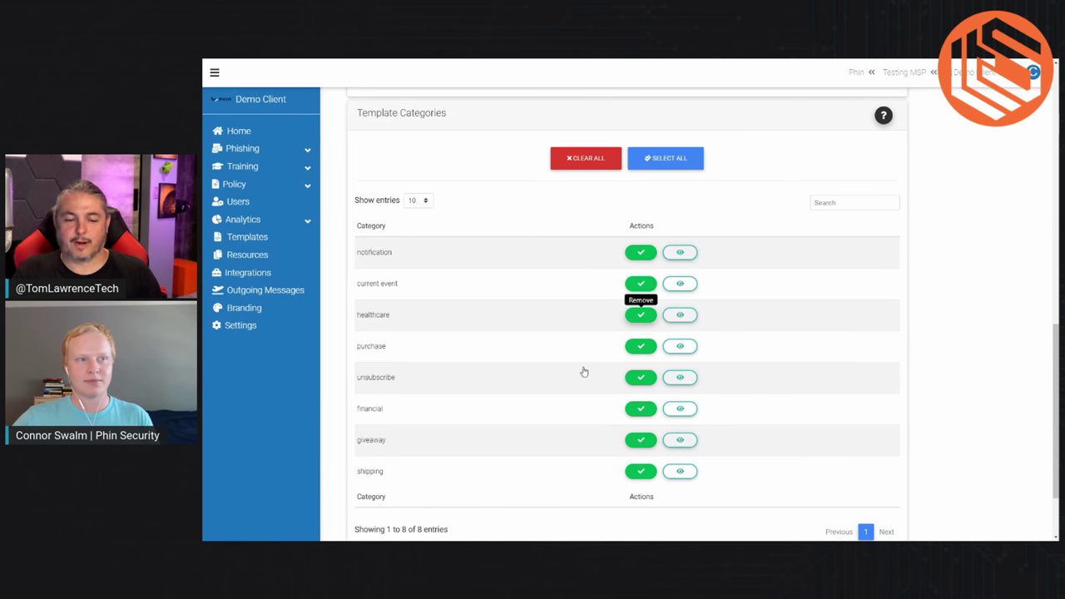
pyautogui.click(640, 315)
pyautogui.scroll(-1, 686, 375)
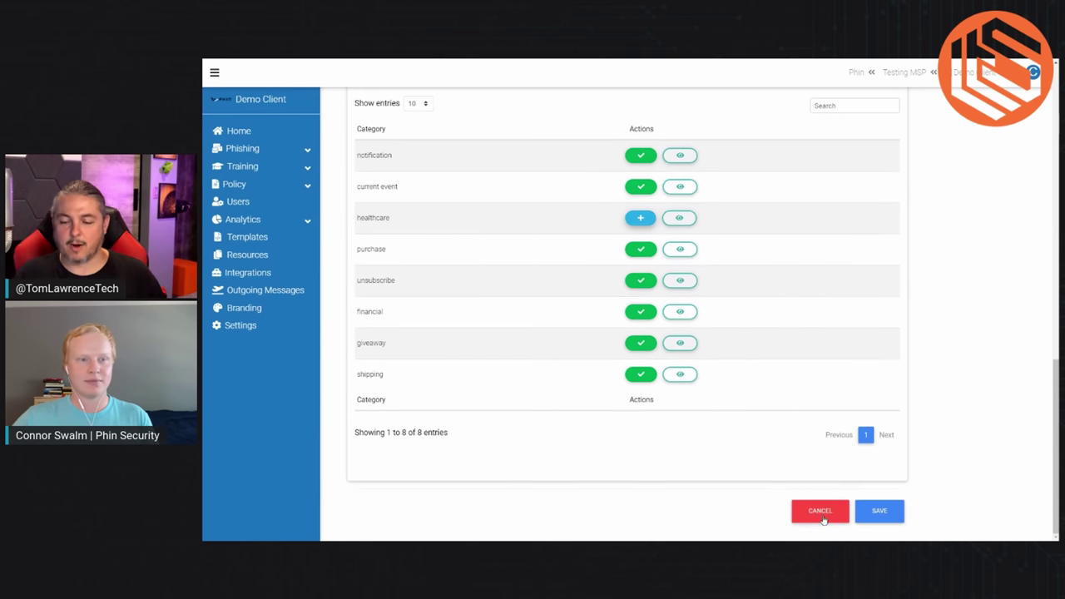
# Step: Cancel the campaign edits and go to the Resources page
pyautogui.click(821, 511)
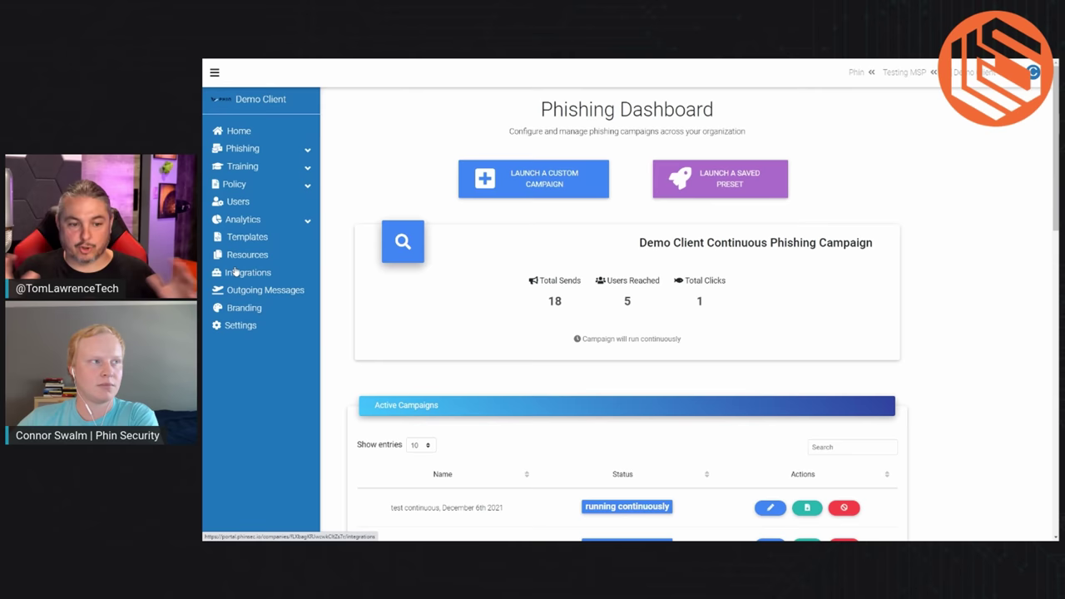
pyautogui.click(237, 255)
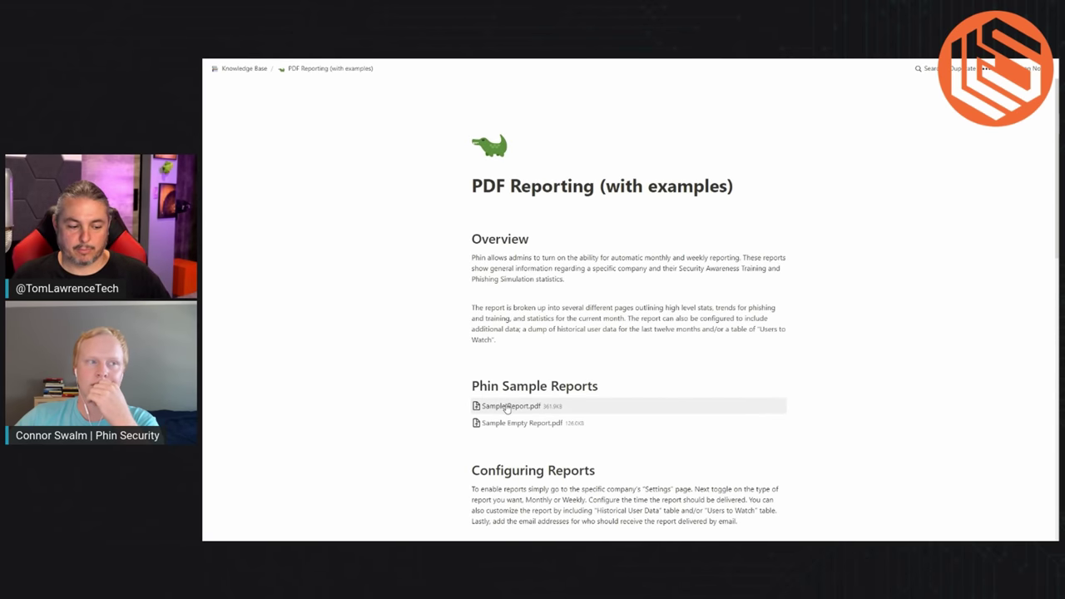
# Step: Open the Sample Report.pdf attachment under Phin Sample Reports
pyautogui.click(507, 406)
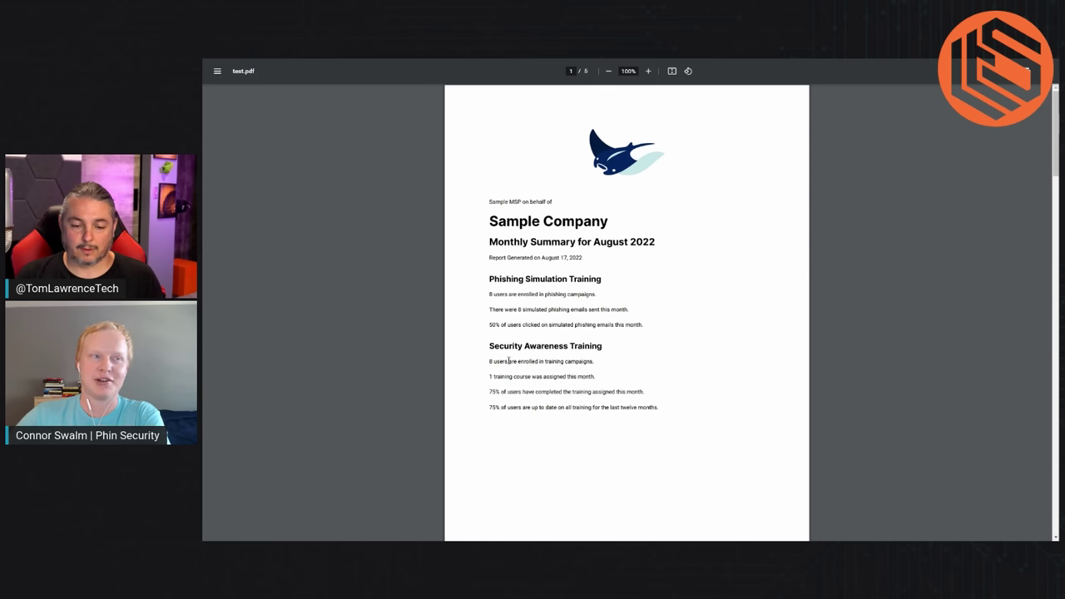
pyautogui.moveTo(488, 324); pyautogui.dragTo(641, 325)
pyautogui.click(653, 380)
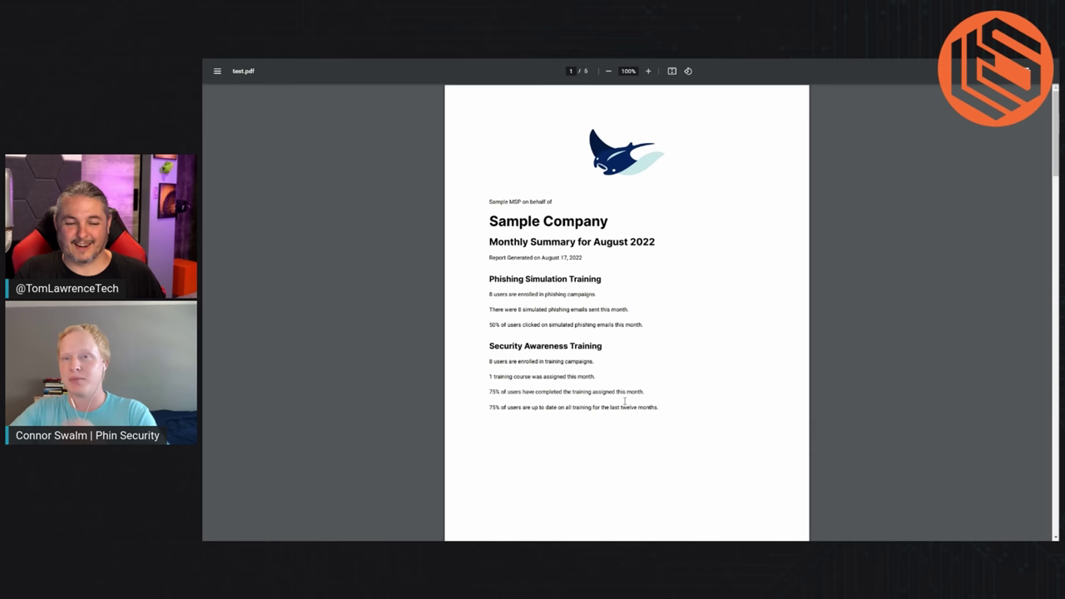
# Step: Scroll the report past the trend and pie charts to page 4's Users to Watch table
pyautogui.scroll(-5, 625, 401)
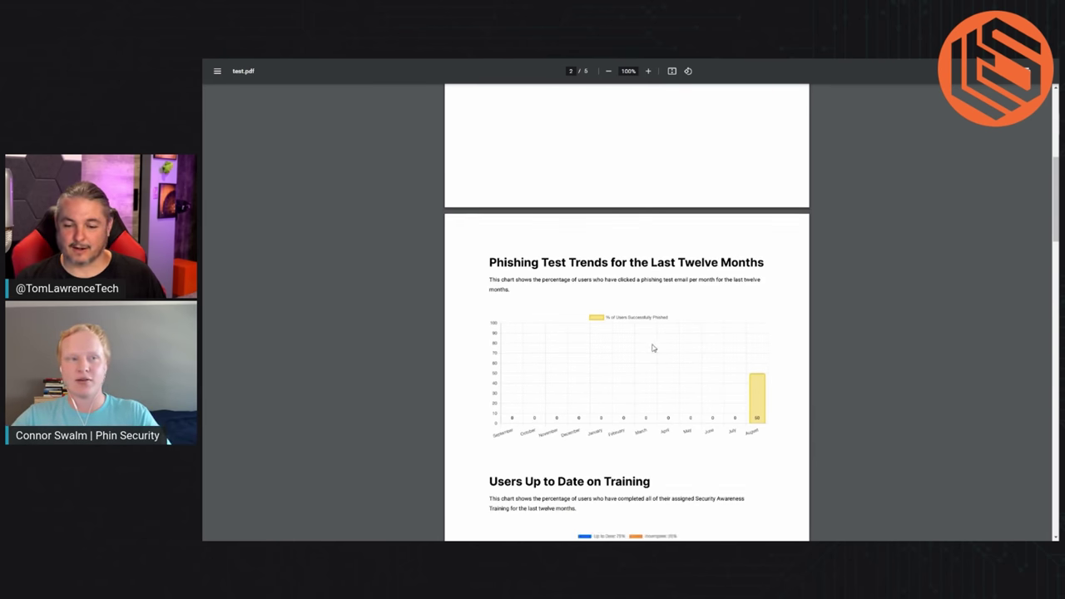
pyautogui.scroll(-3, 654, 347)
pyautogui.scroll(-1, 653, 349)
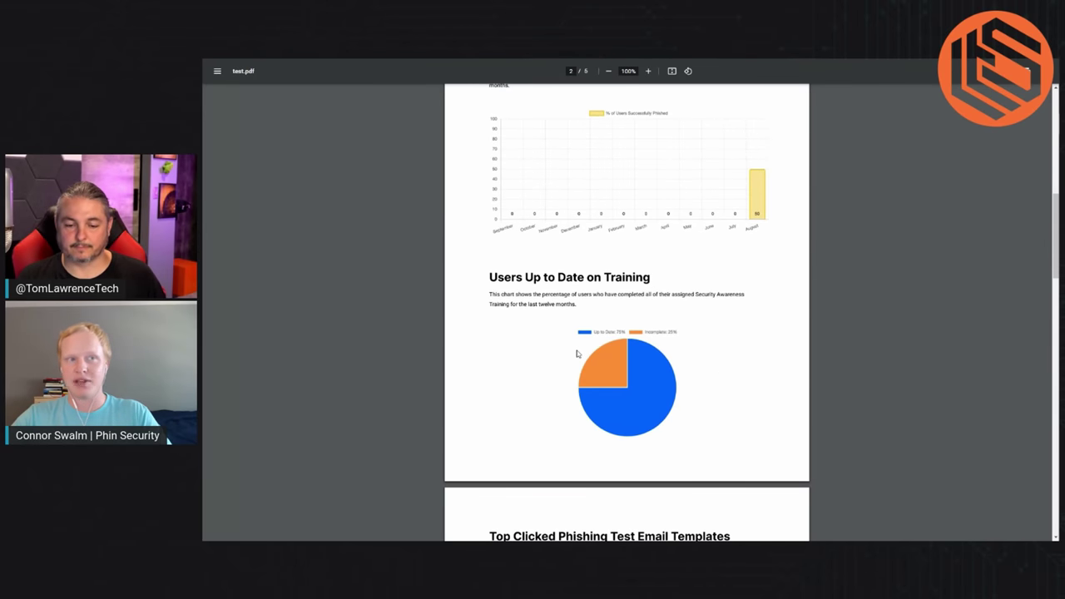
pyautogui.scroll(-5, 580, 358)
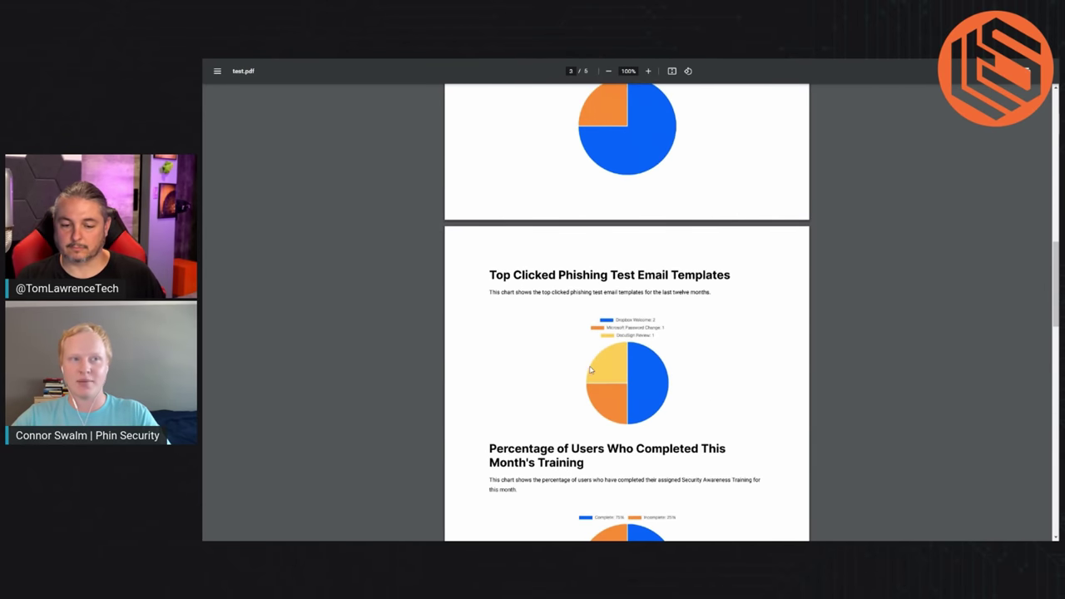
pyautogui.scroll(-2, 584, 369)
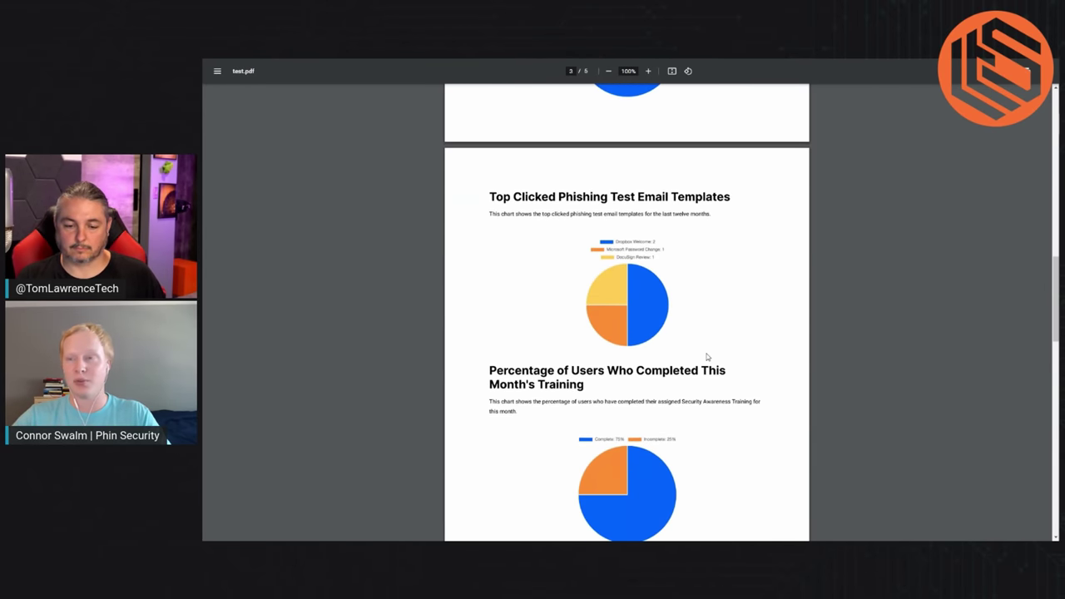
pyautogui.scroll(-1, 708, 357)
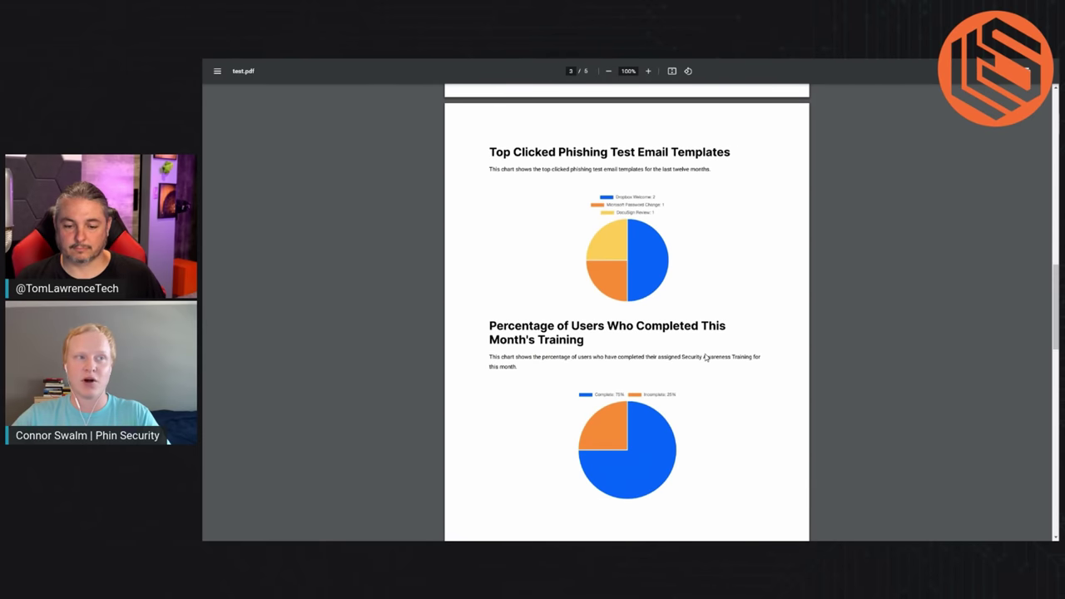
pyautogui.scroll(-7, 705, 357)
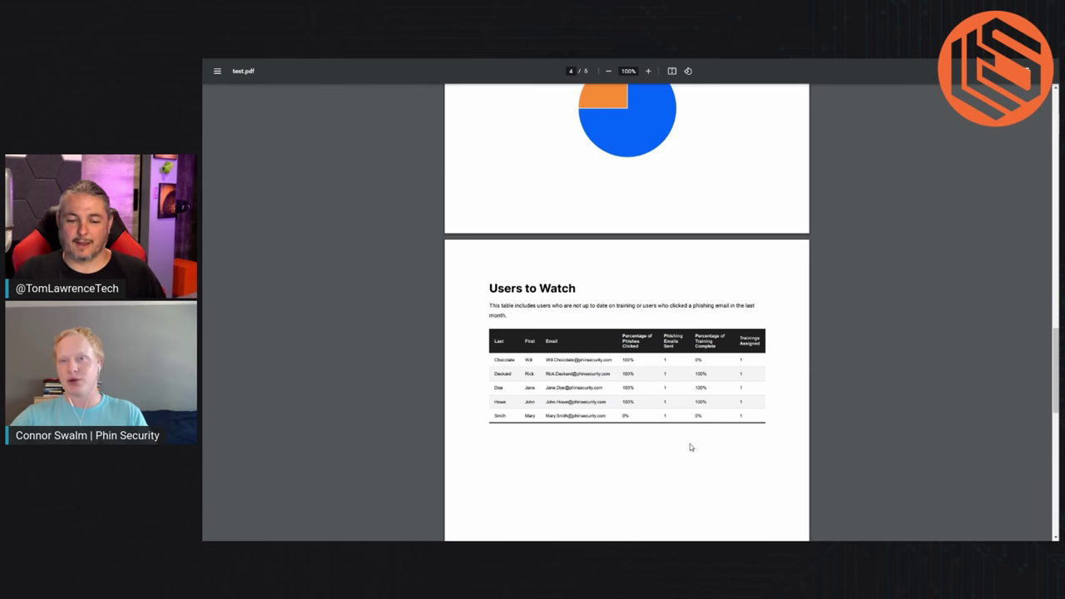
pyautogui.scroll(-3, 690, 447)
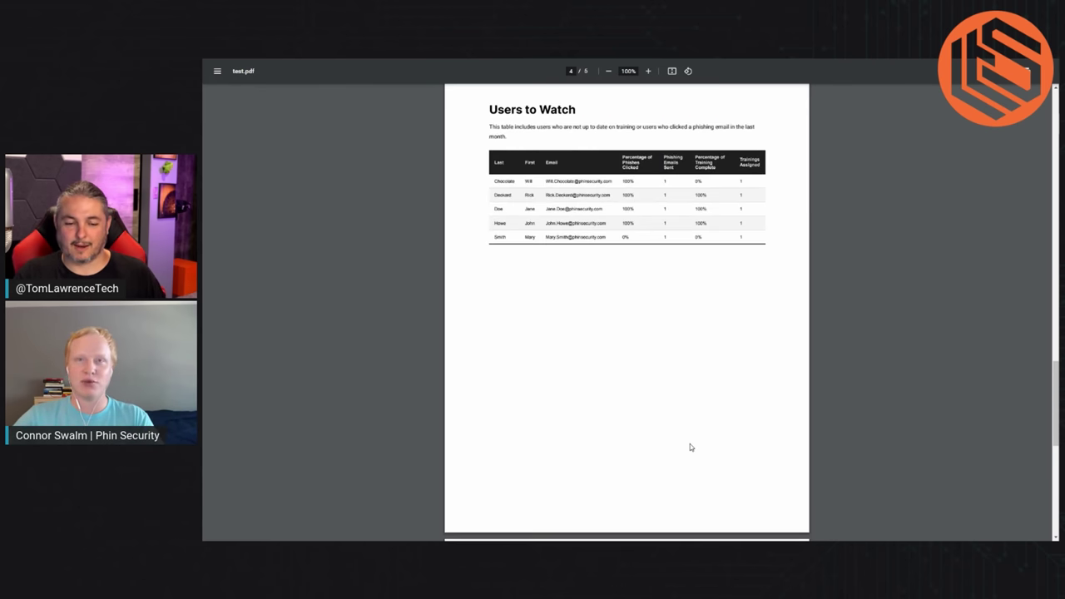